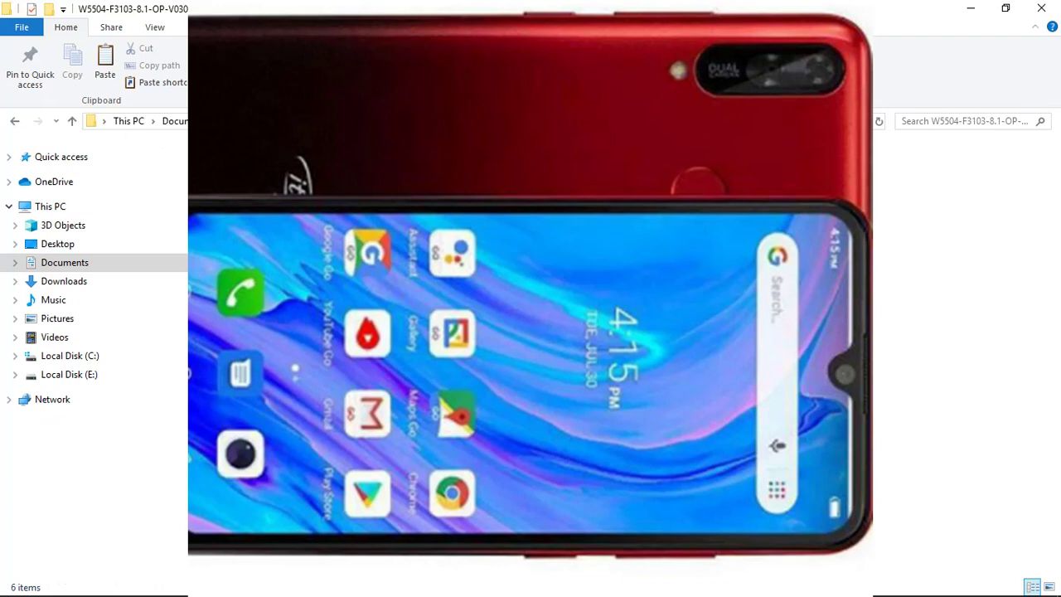
# - Open the Itel A33,P33,P33 Plus,A56 And A56 Pro NV Data folder and review its misc, prodnv and w_fixnv1 files
pyautogui.click(249, 179)
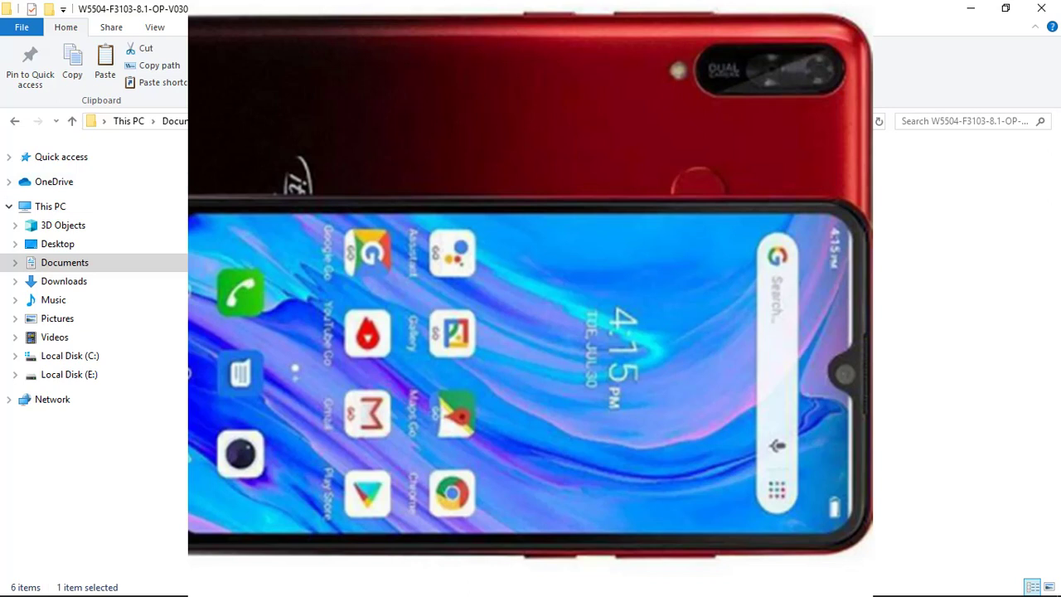
pyautogui.hotkey('alt', 'Up')
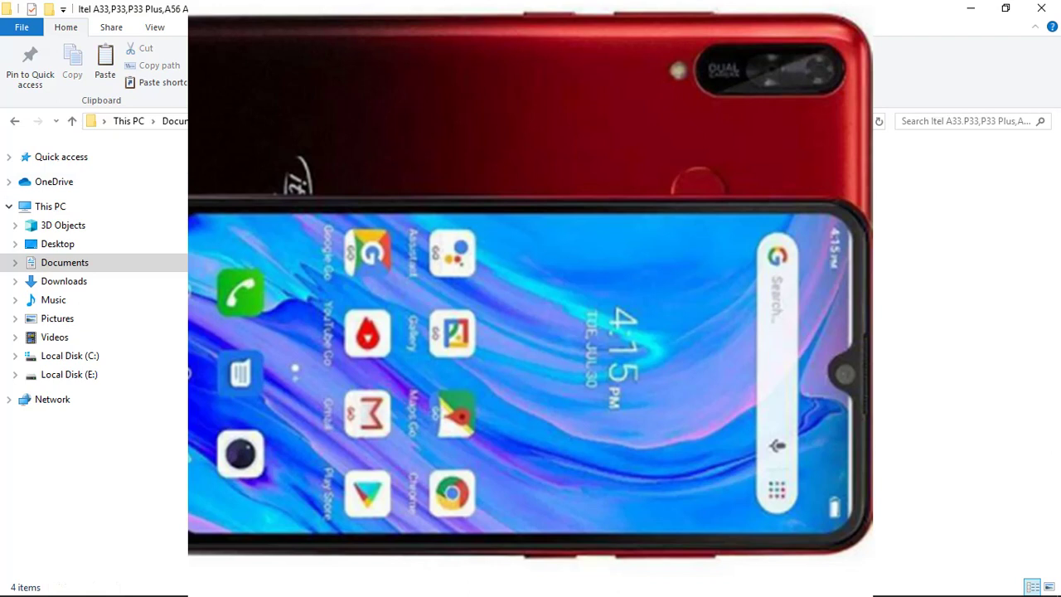
pyautogui.click(261, 170)
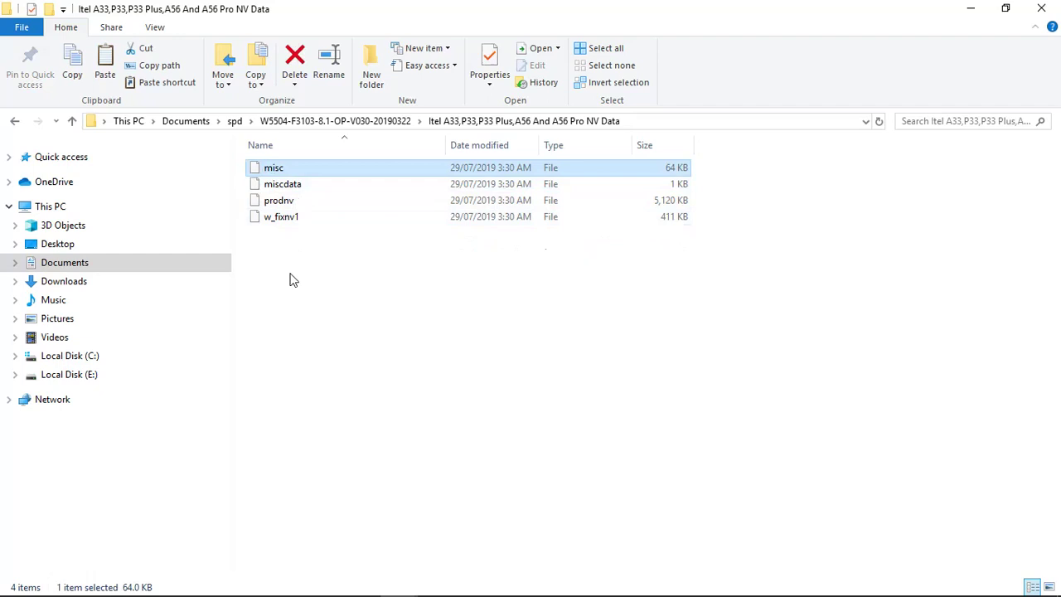
pyautogui.click(286, 202)
pyautogui.click(292, 220)
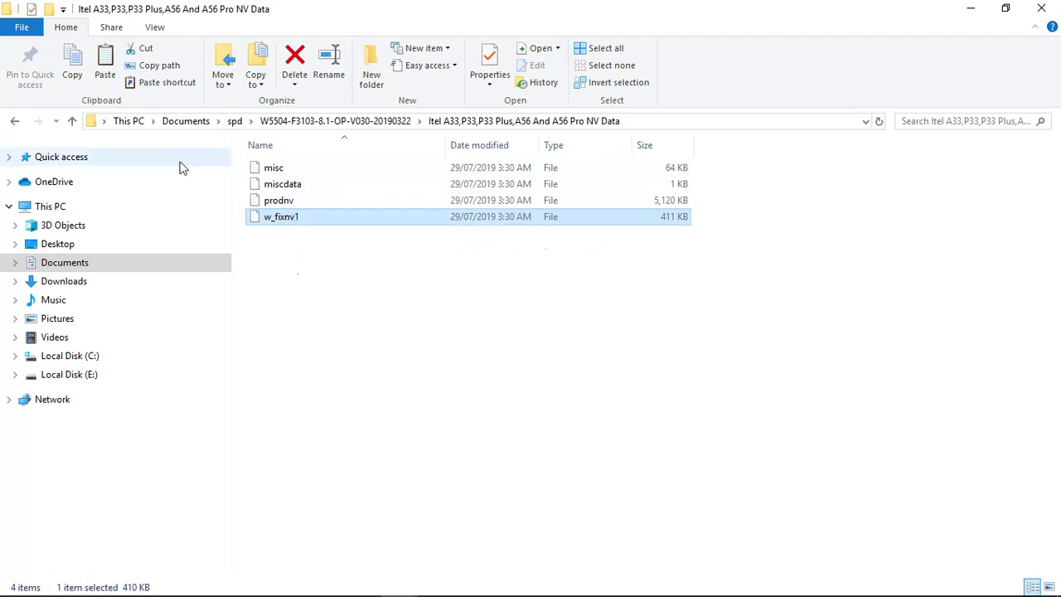
# - Return to the spd folder and select the InfinityBox_update_CM2SPD_Drivers_v1.02 application
pyautogui.click(71, 123)
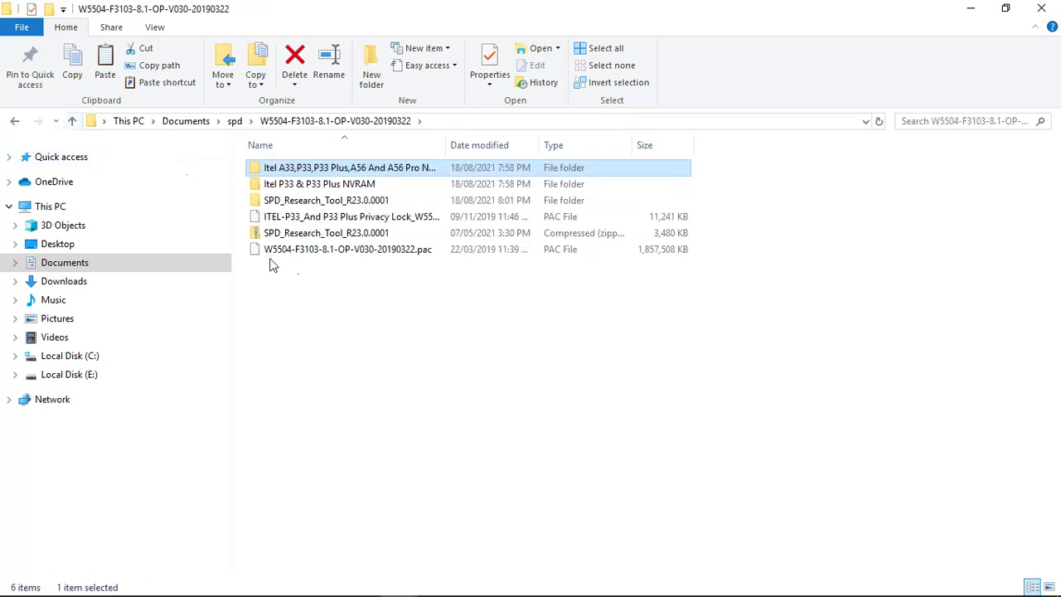
pyautogui.click(74, 122)
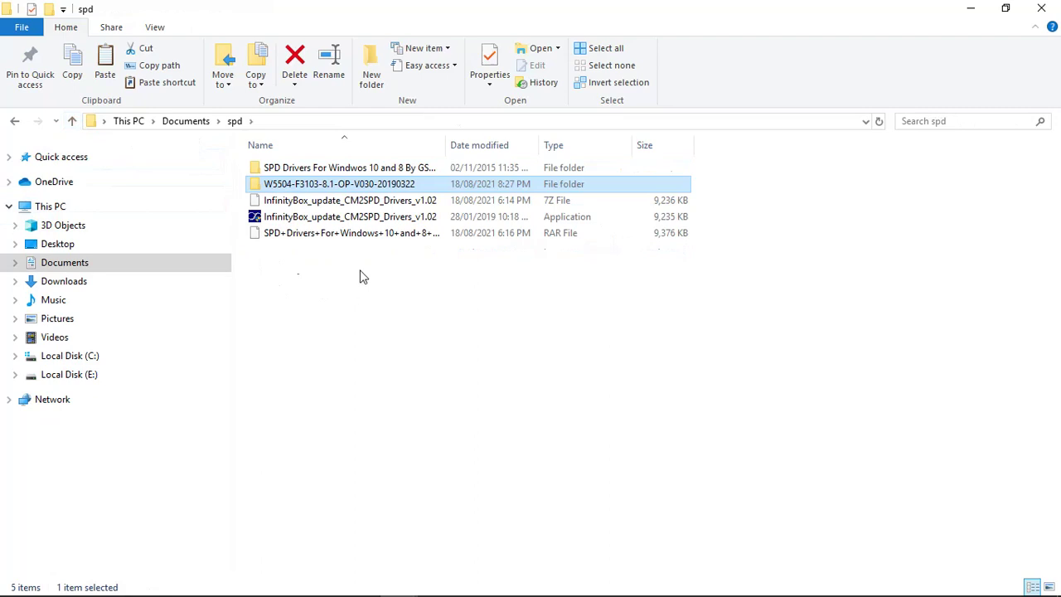
pyautogui.click(354, 218)
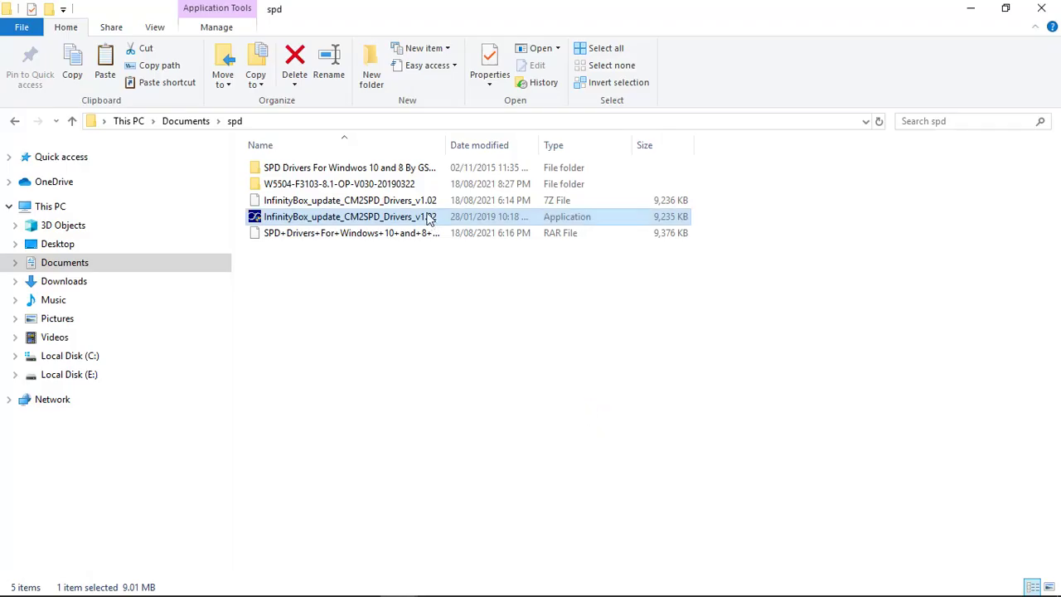
# - Open the SPD drivers folder for Windows 10 and 8 and choose the 64install driver installer
pyautogui.doubleClick(385, 169)
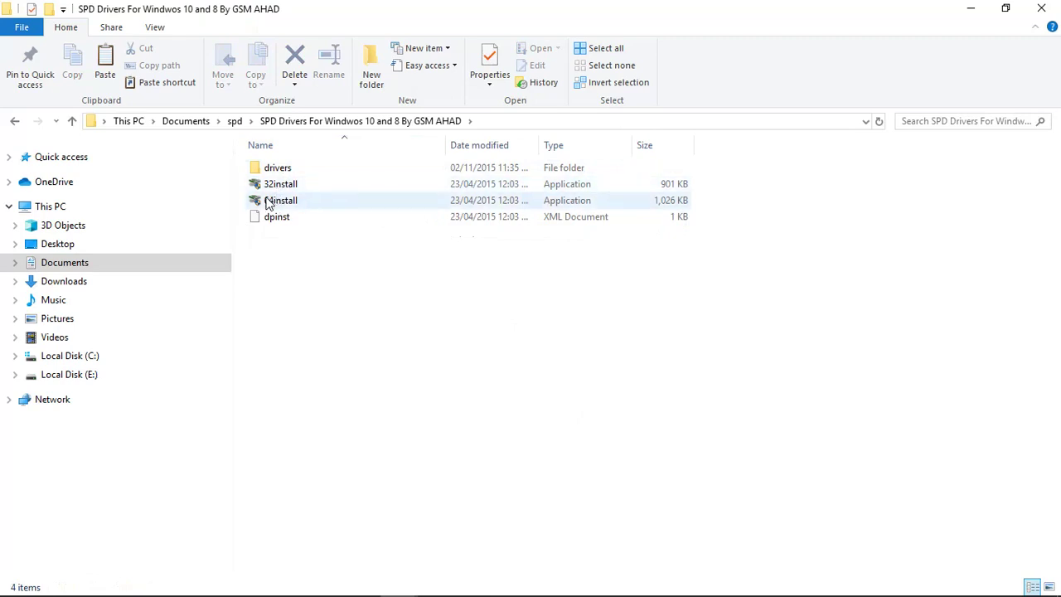
pyautogui.moveTo(281, 207)
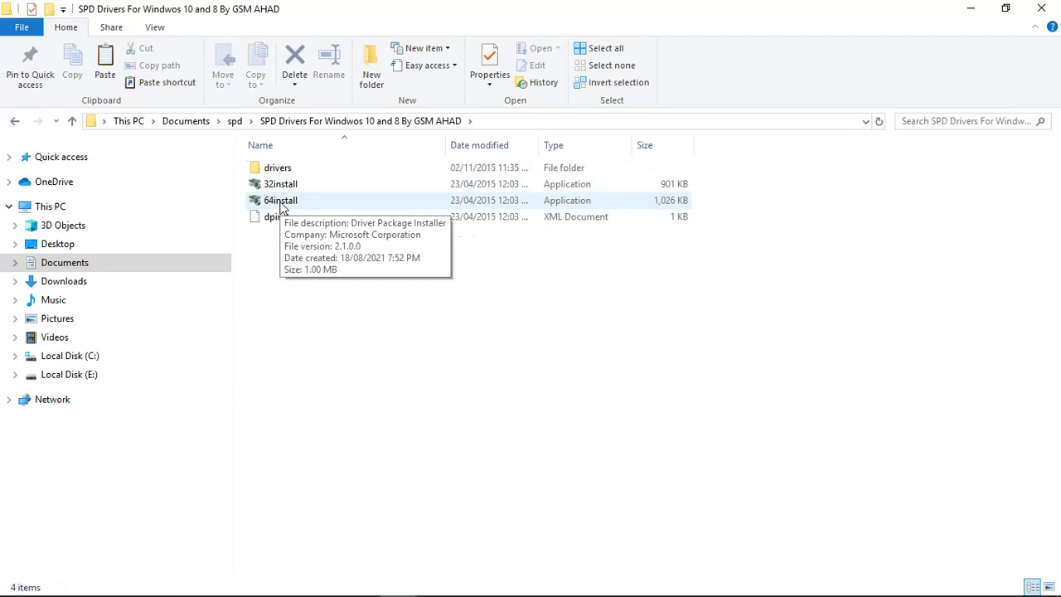
pyautogui.click(282, 206)
pyautogui.moveTo(282, 189)
pyautogui.click(282, 190)
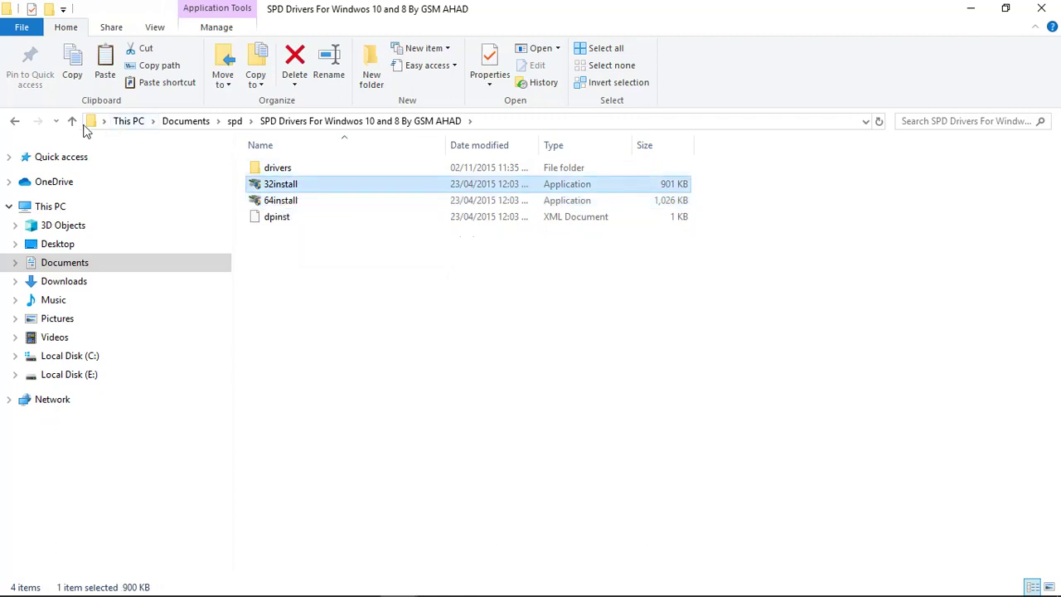
pyautogui.click(283, 204)
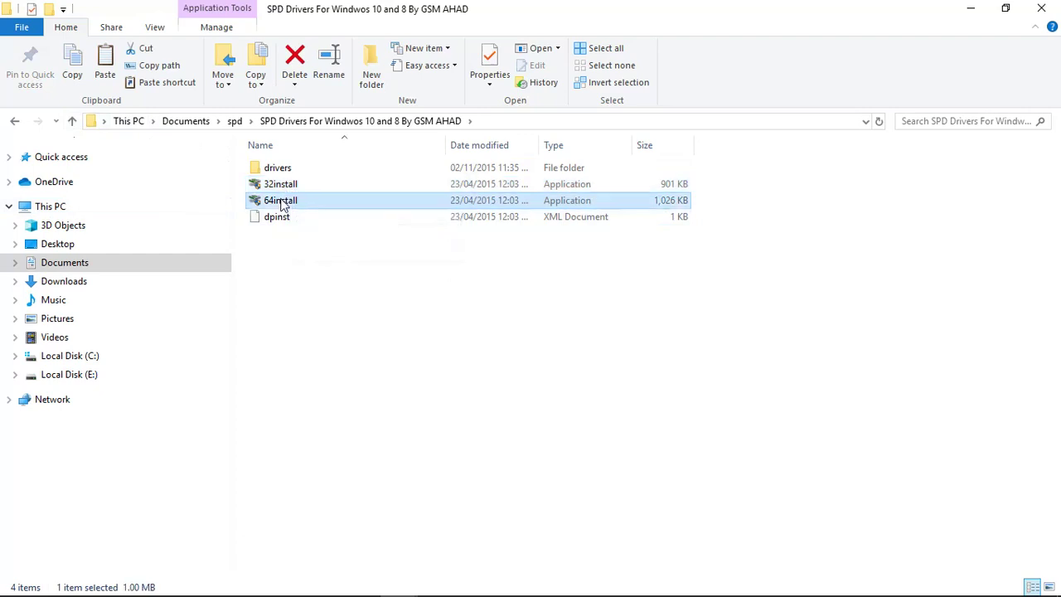
pyautogui.doubleClick(282, 204)
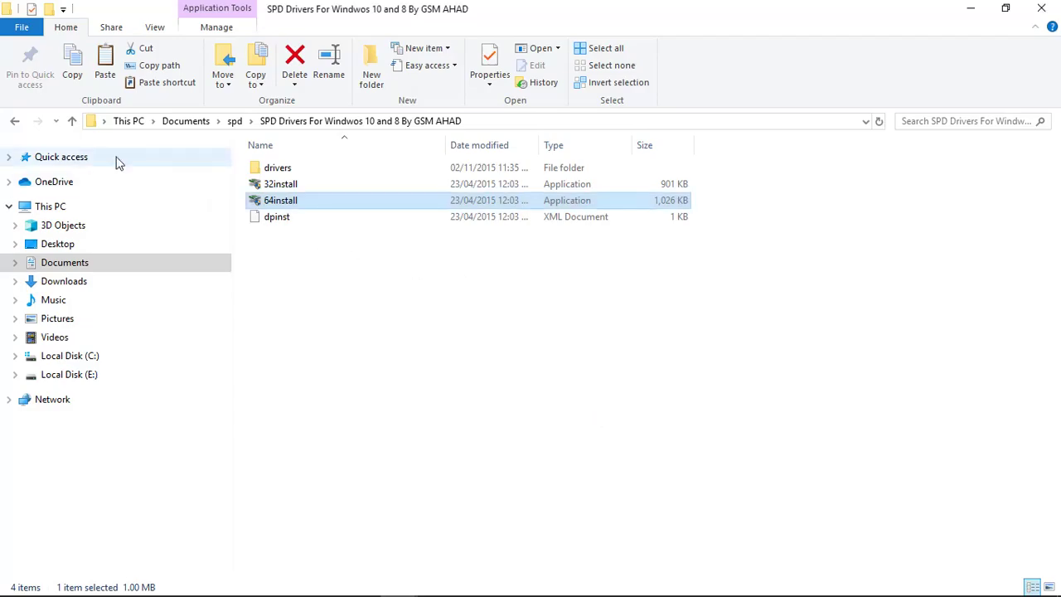
pyautogui.click(72, 122)
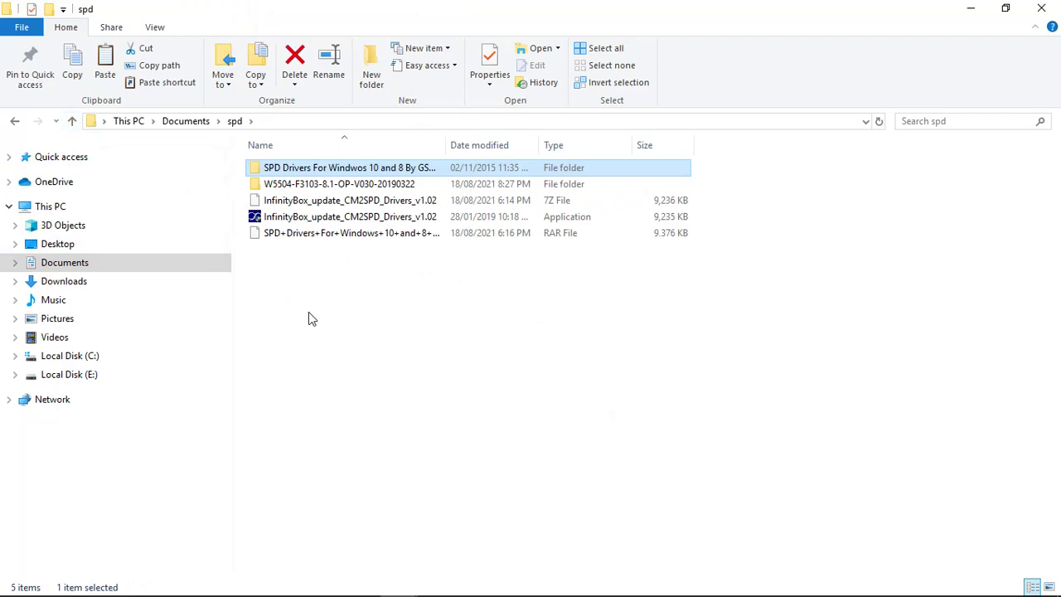
pyautogui.doubleClick(366, 186)
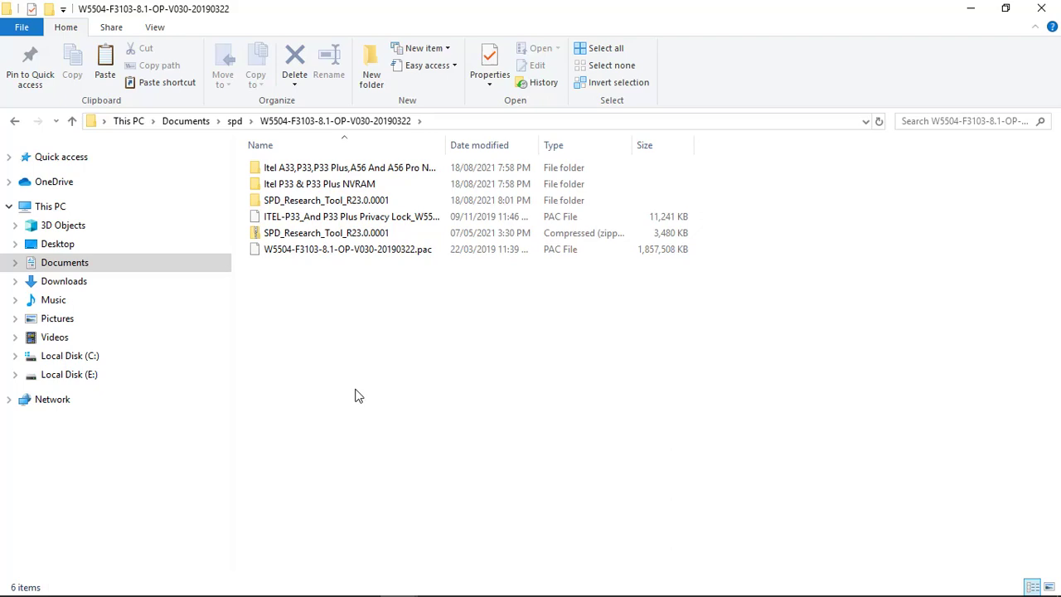
pyautogui.doubleClick(350, 204)
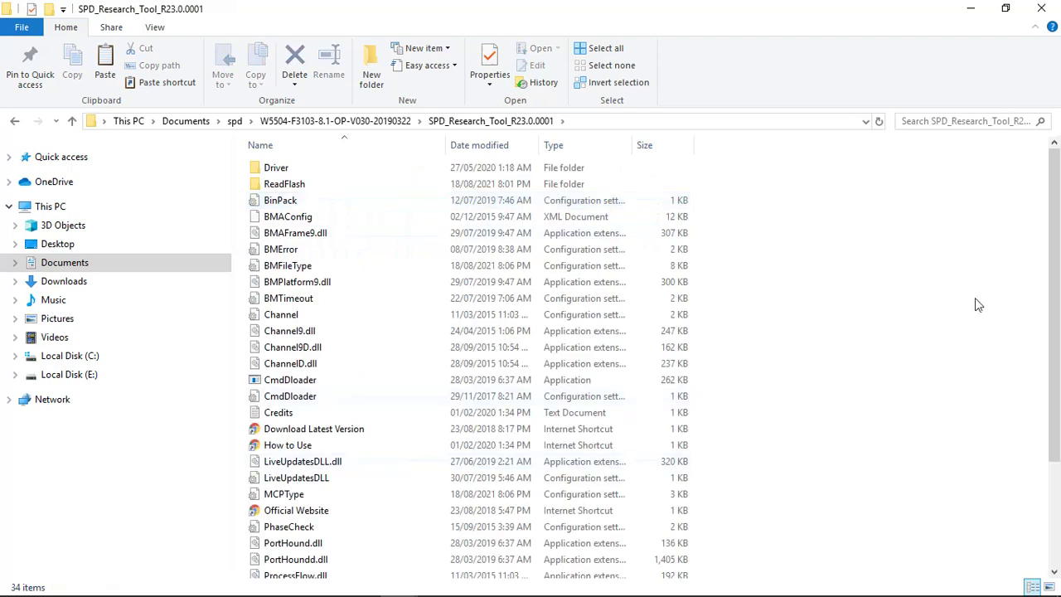
pyautogui.moveTo(1059, 314); pyautogui.dragTo(1059, 413)
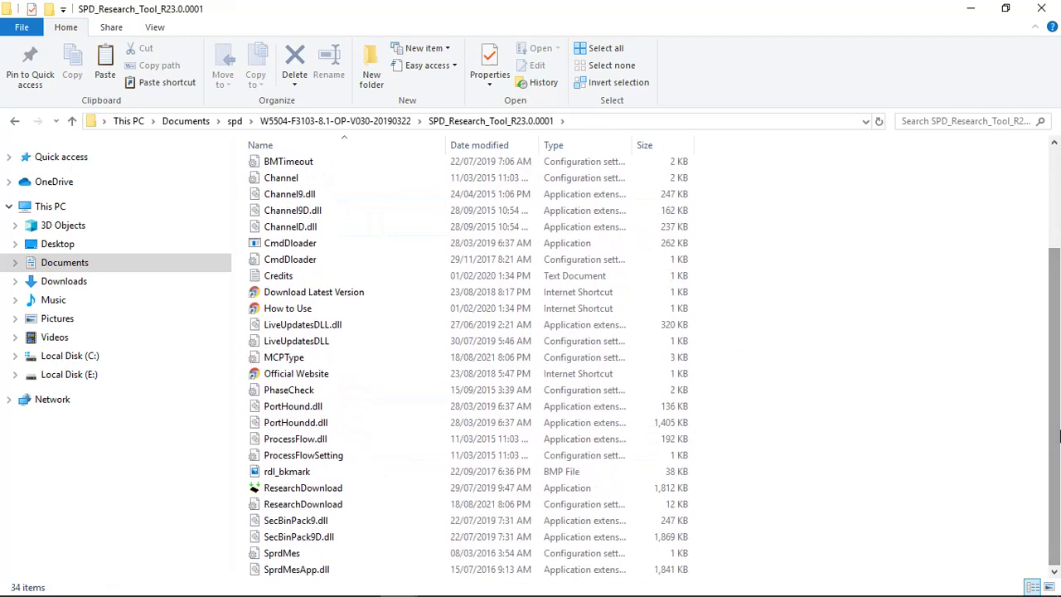
pyautogui.doubleClick(328, 494)
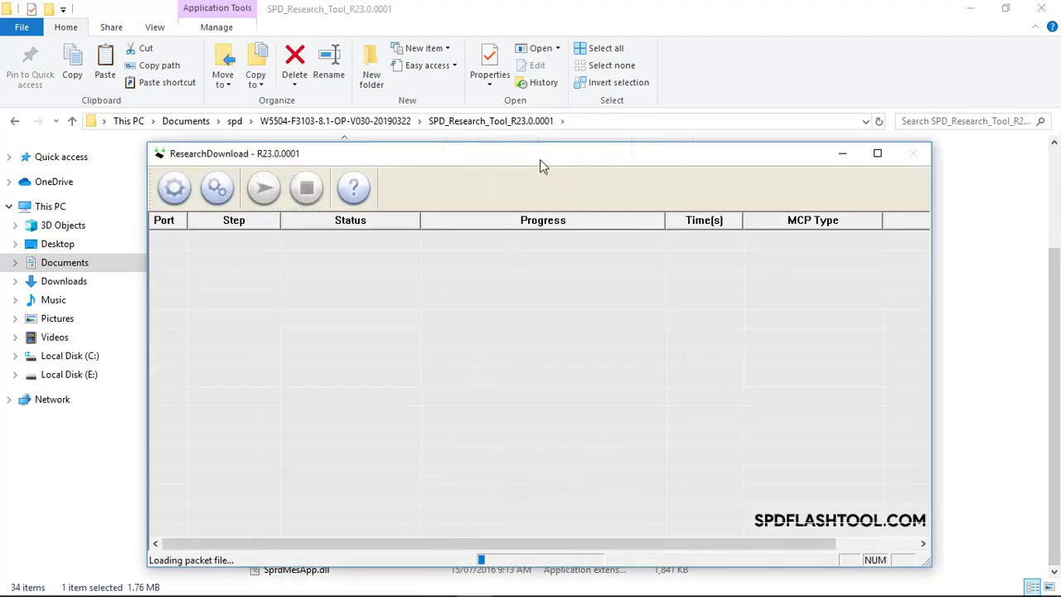
pyautogui.moveTo(540, 165); pyautogui.dragTo(535, 118)
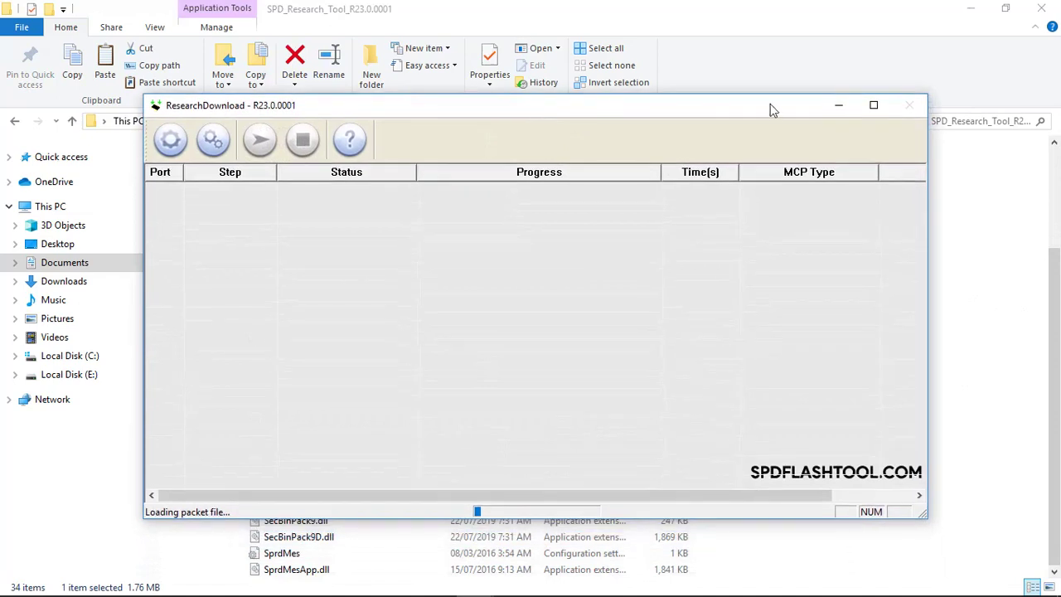
pyautogui.click(875, 105)
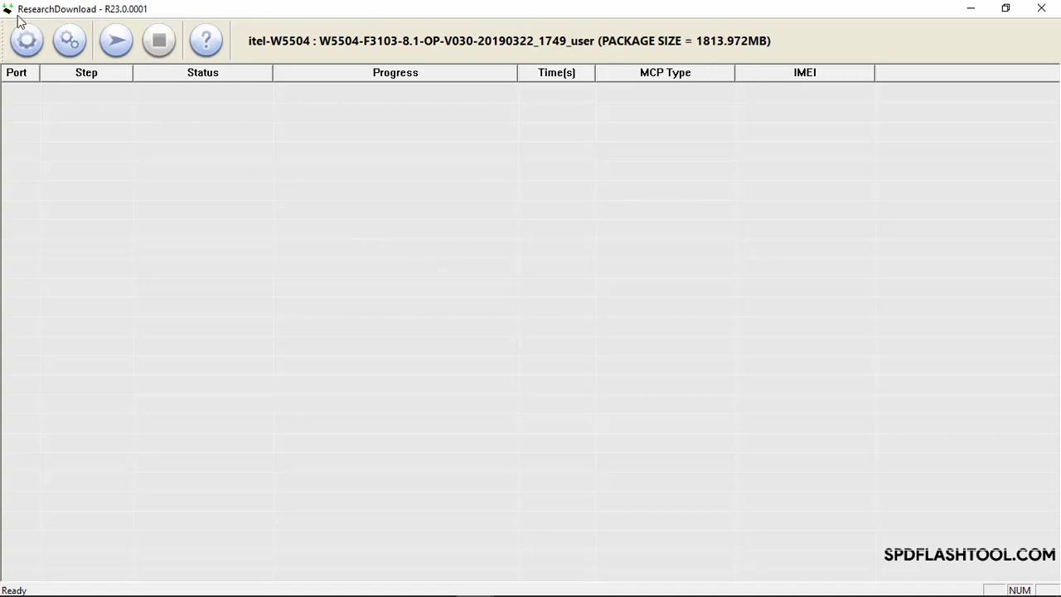
# - Load the packet file W5504-F3103-8.1-OP-V030-20190322.pac from its firmware folder within Documents > spd
pyautogui.click(24, 38)
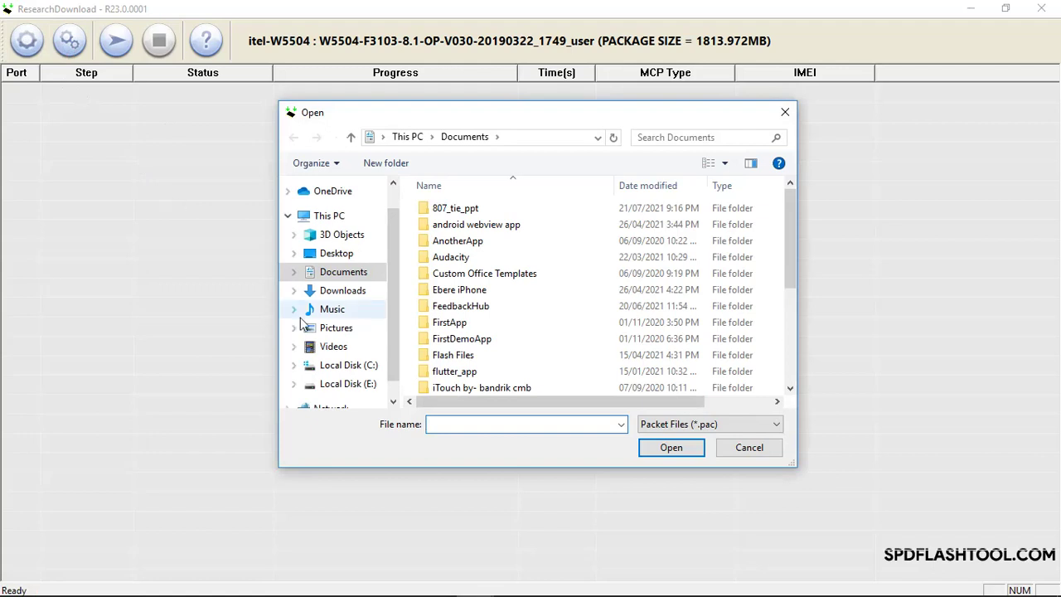
pyautogui.click(352, 281)
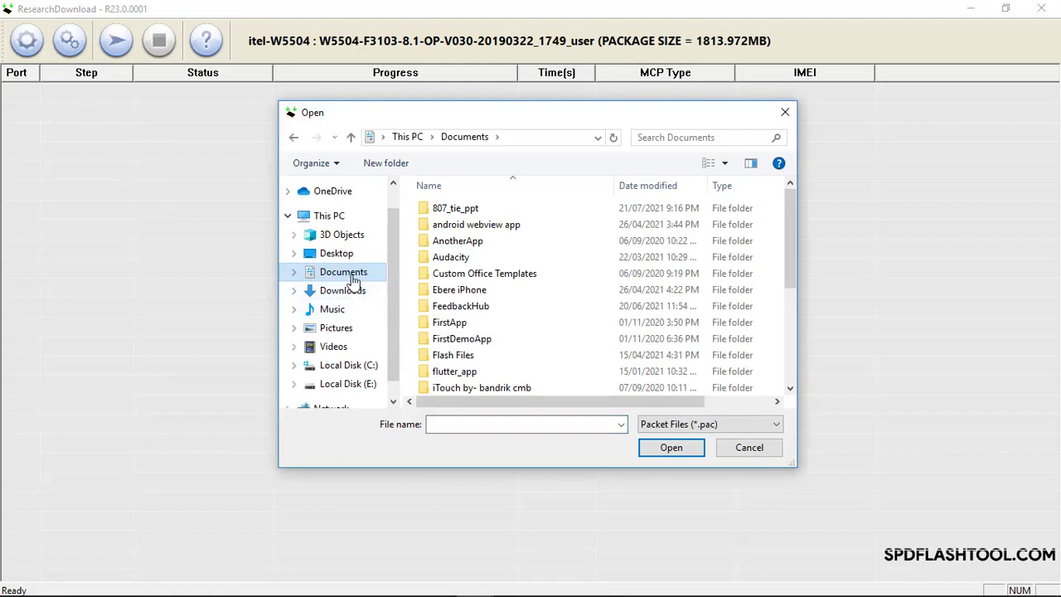
pyautogui.click(441, 298)
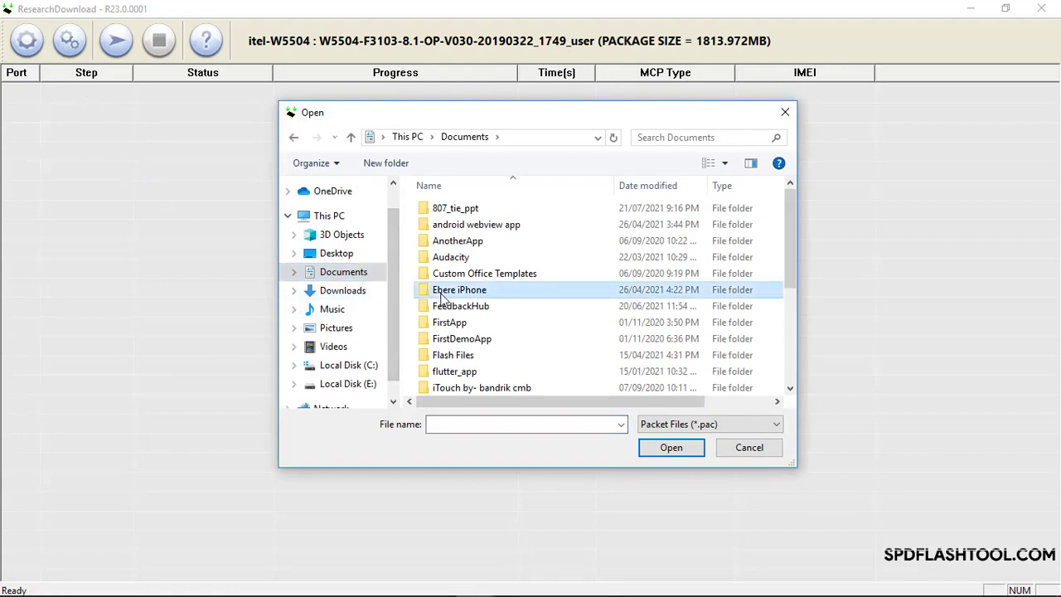
pyautogui.scroll(-4, 441, 299)
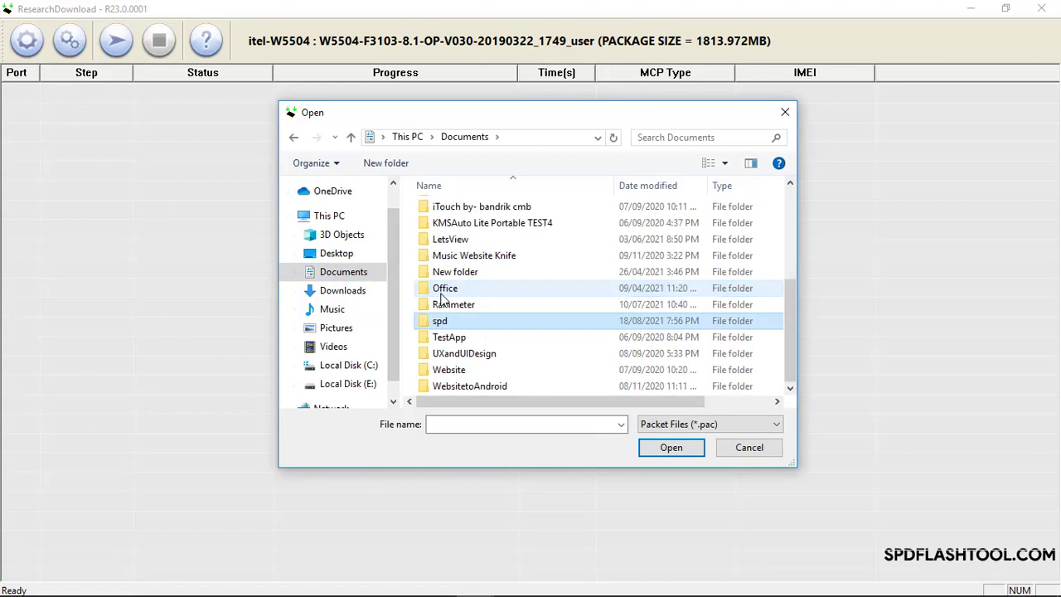
pyautogui.click(448, 321)
pyautogui.doubleClick(448, 321)
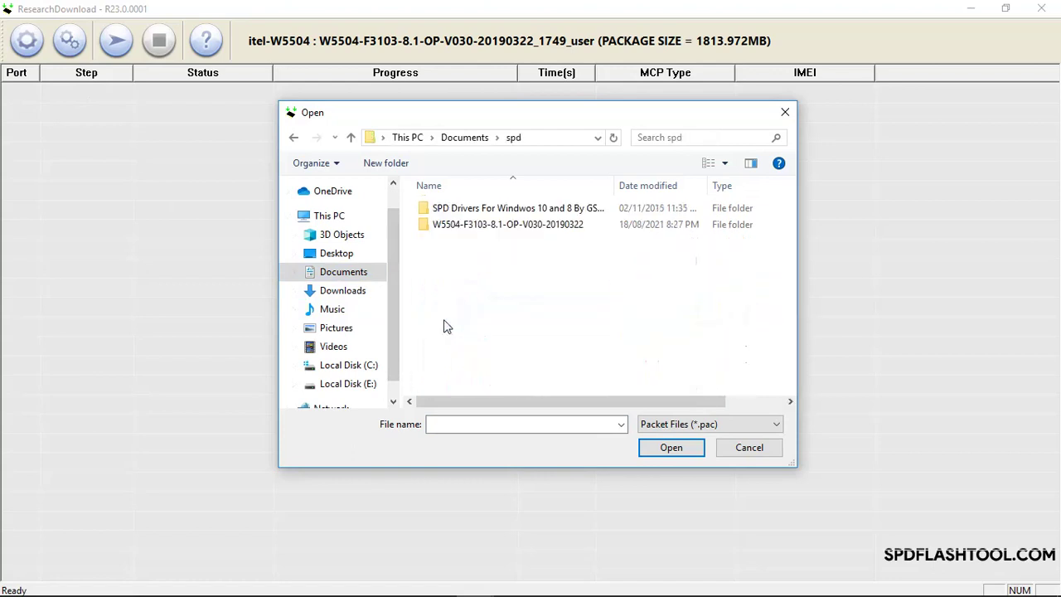
pyautogui.doubleClick(482, 230)
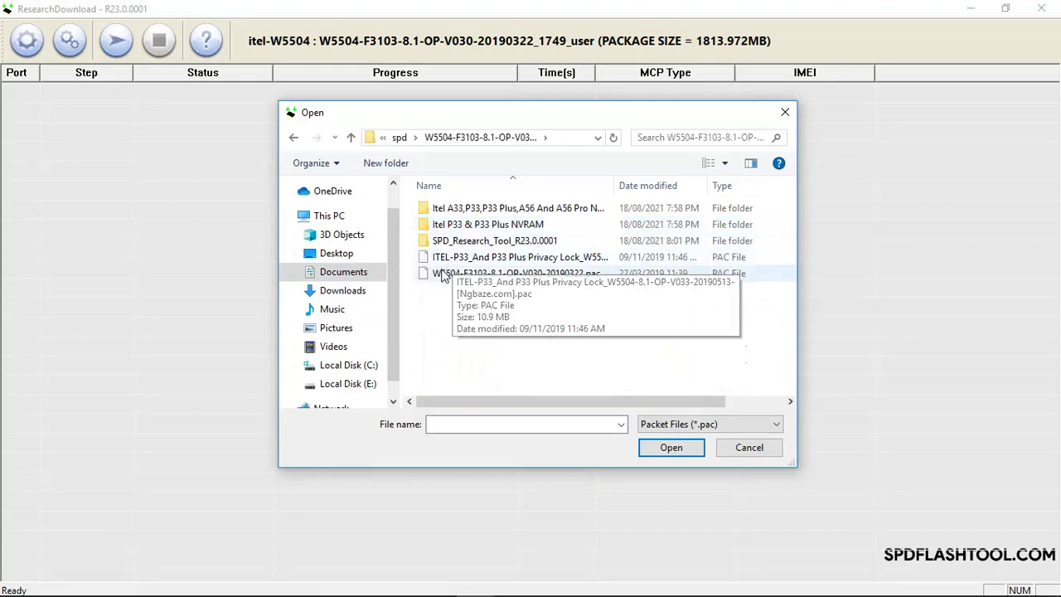
pyautogui.click(452, 275)
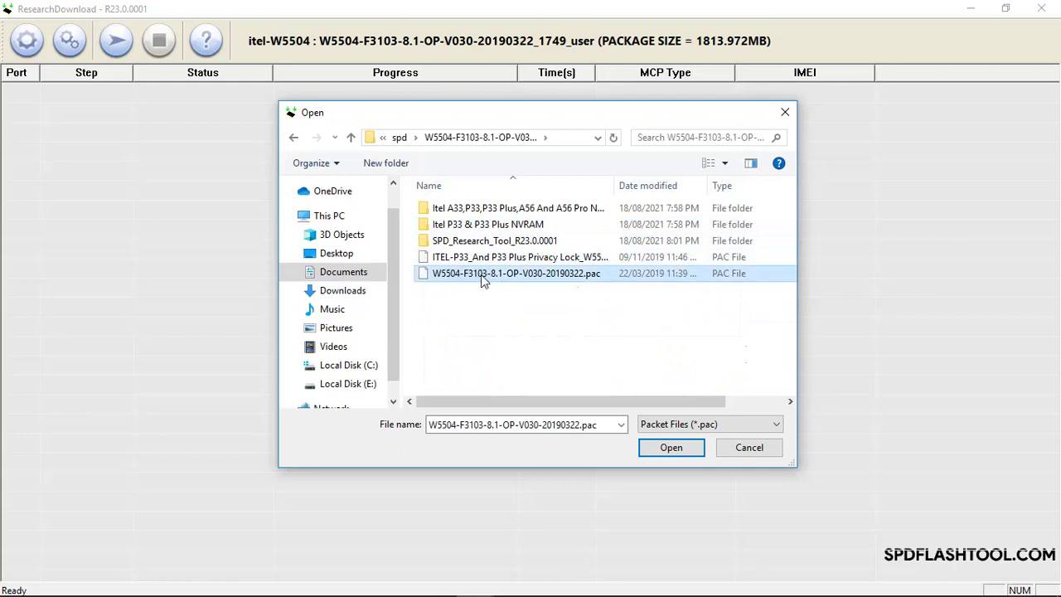
pyautogui.click(674, 448)
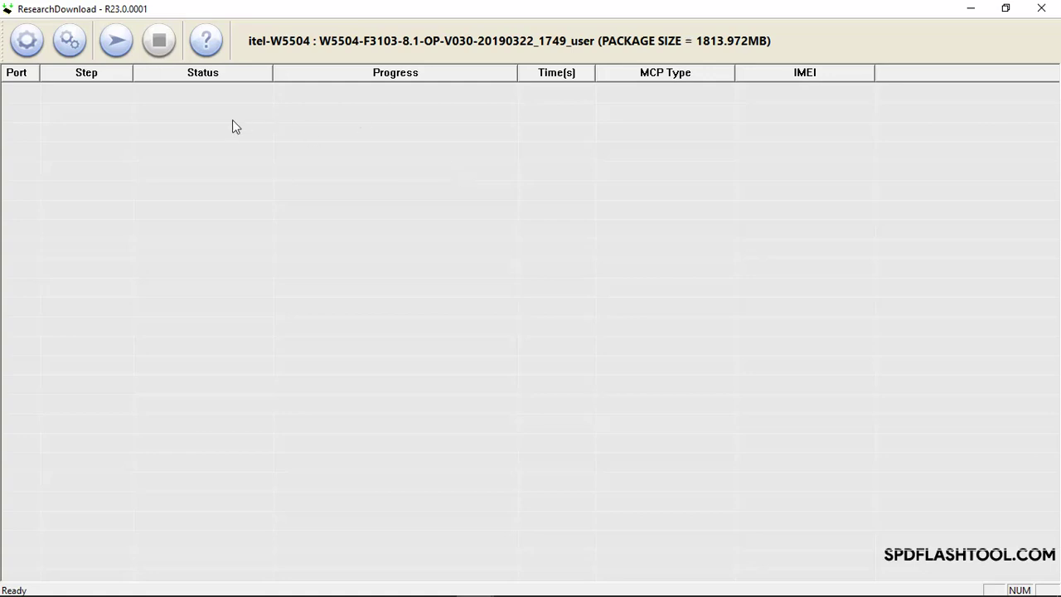
# - Exclude NV_W, ProdNV and PhaseCheck from the file backup in the download settings and apply the change
pyautogui.click(70, 43)
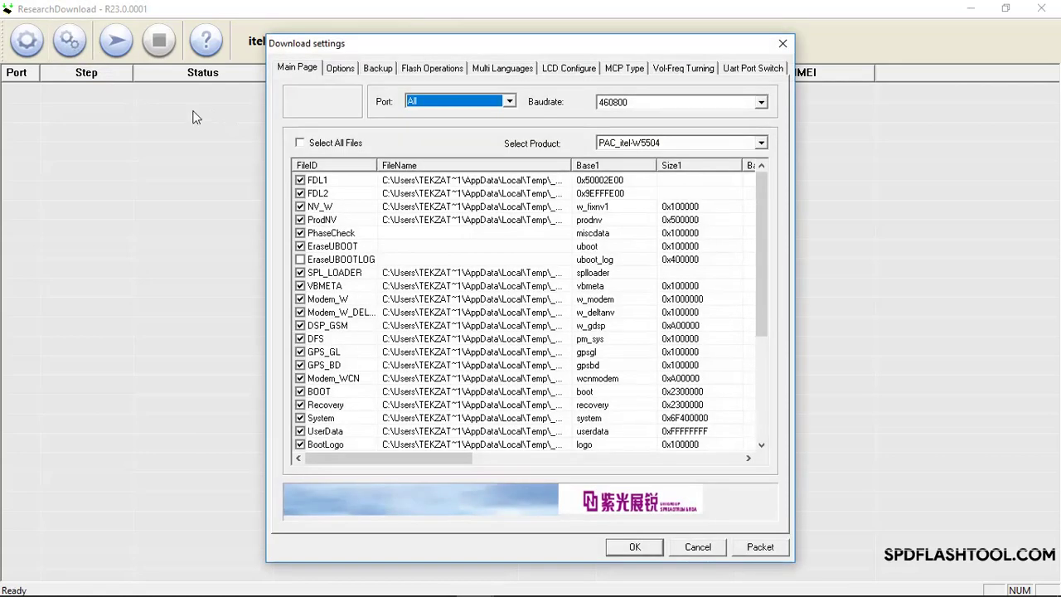
pyautogui.click(379, 70)
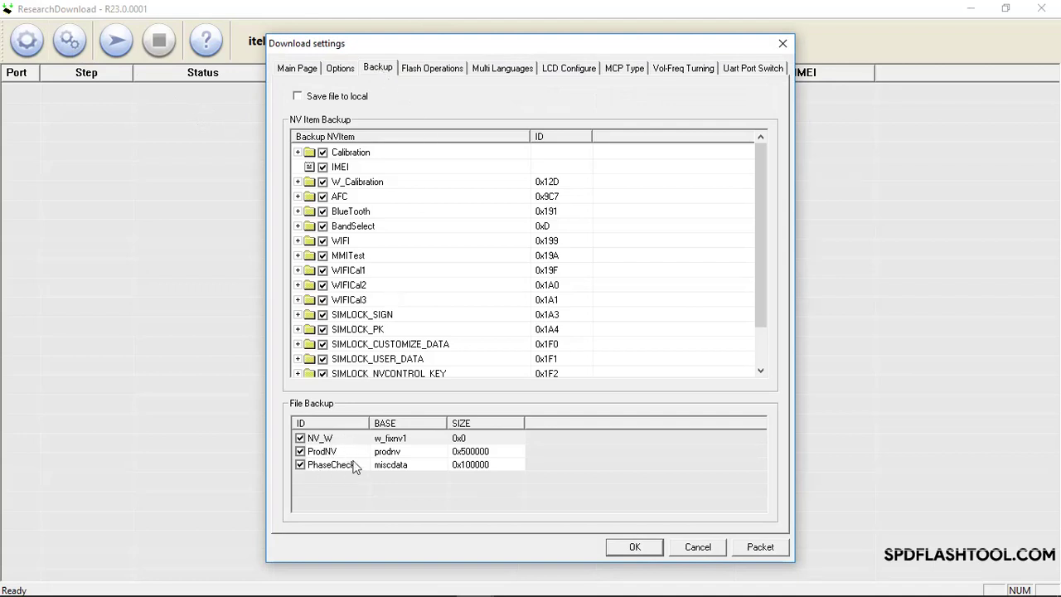
pyautogui.click(301, 439)
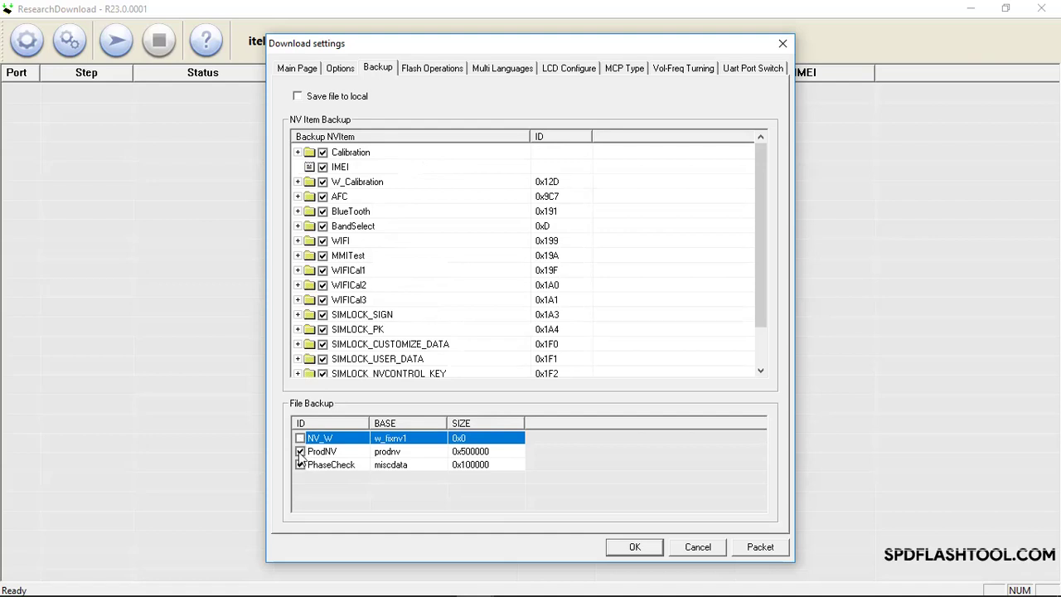
pyautogui.click(300, 452)
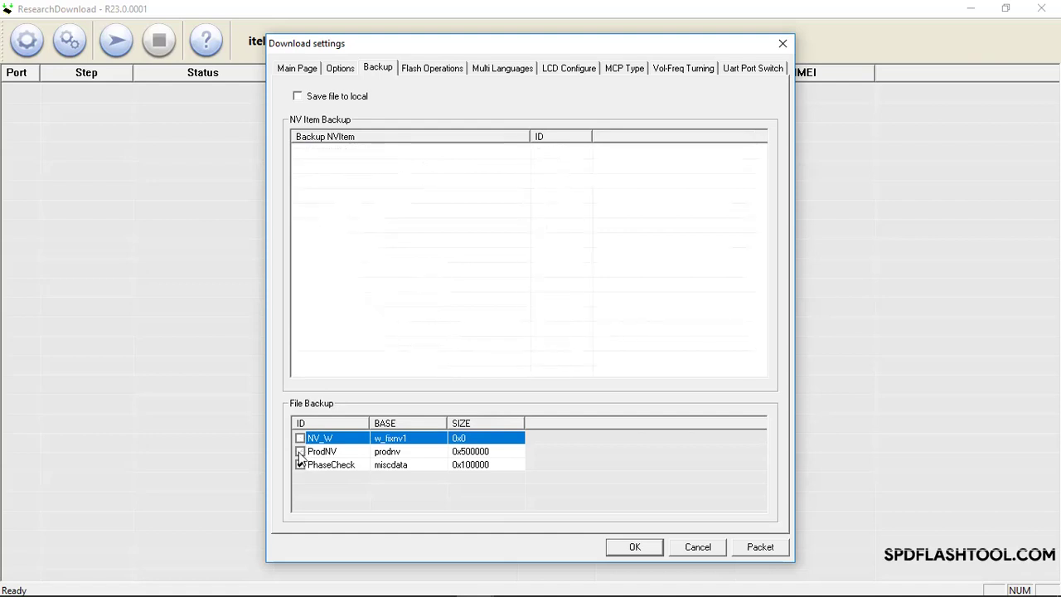
pyautogui.click(301, 465)
pyautogui.click(632, 548)
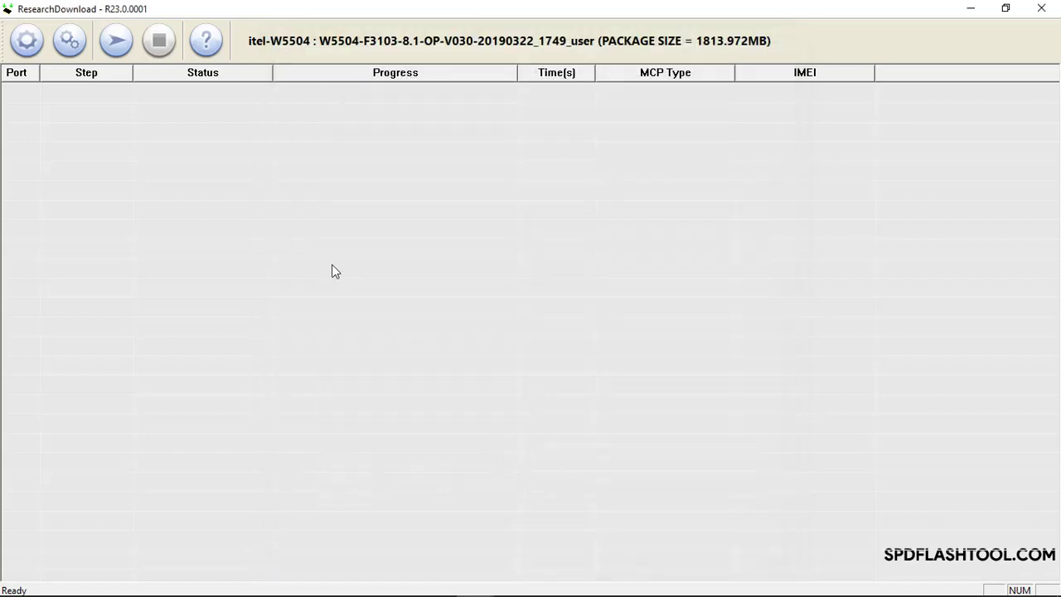
# - Exclude the Vendor and System files from the flash in the download settings
pyautogui.click(78, 46)
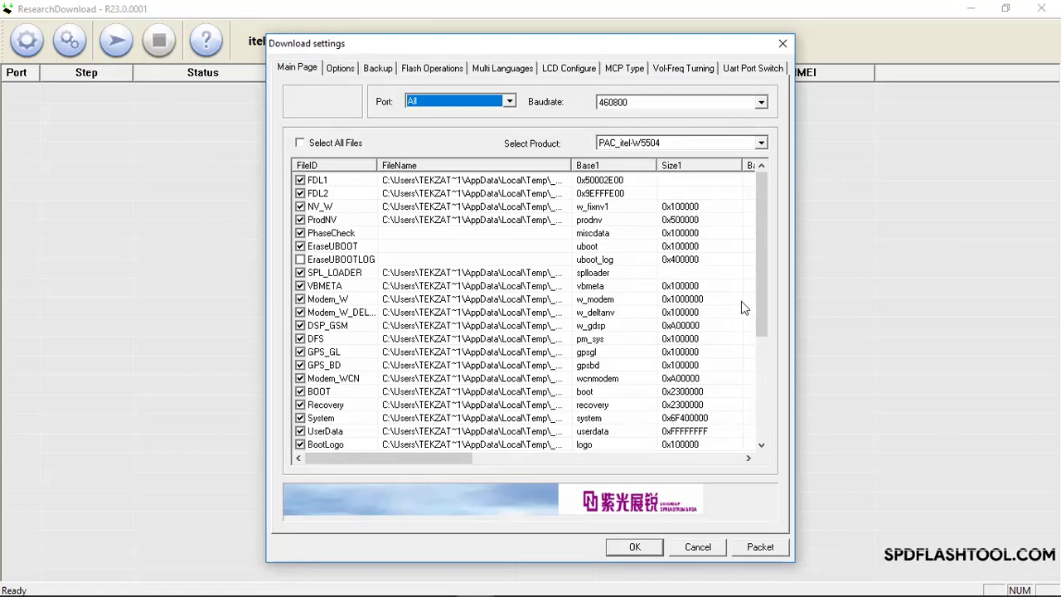
pyautogui.moveTo(757, 300); pyautogui.dragTo(759, 410)
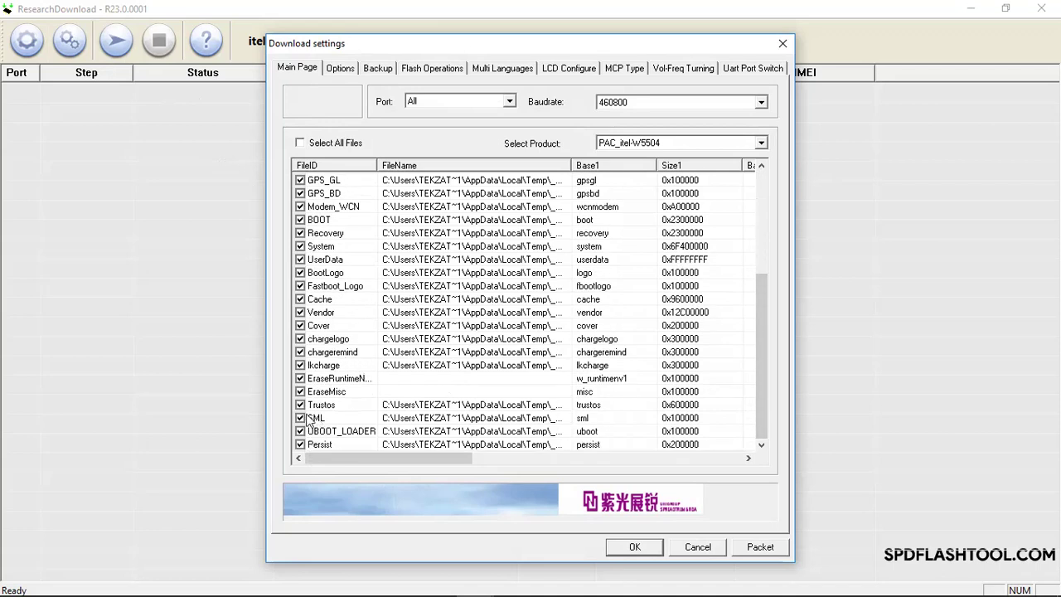
pyautogui.click(301, 314)
pyautogui.moveTo(763, 347); pyautogui.dragTo(764, 319)
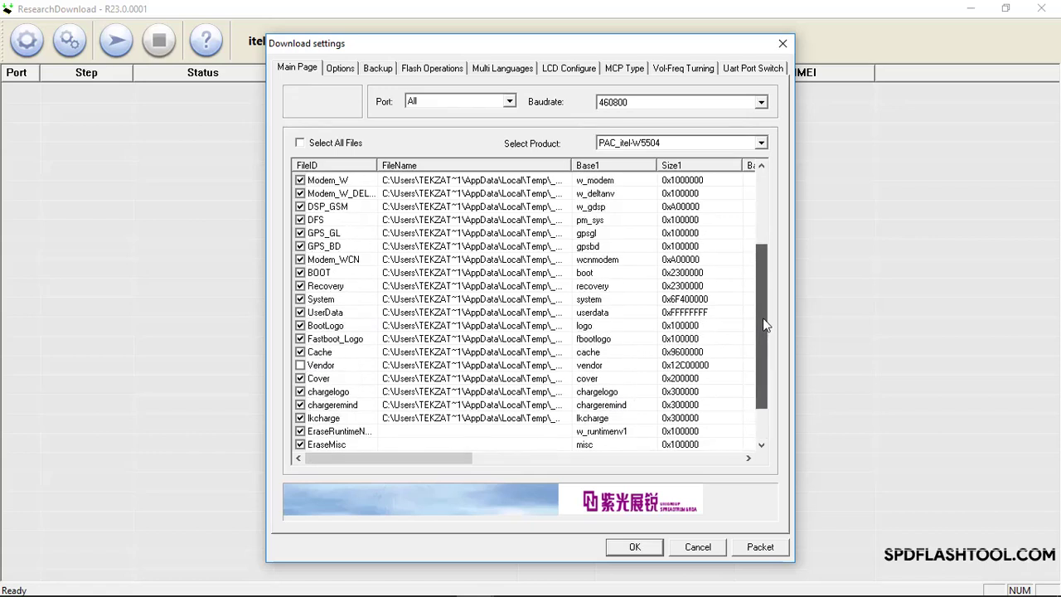
pyautogui.click(301, 300)
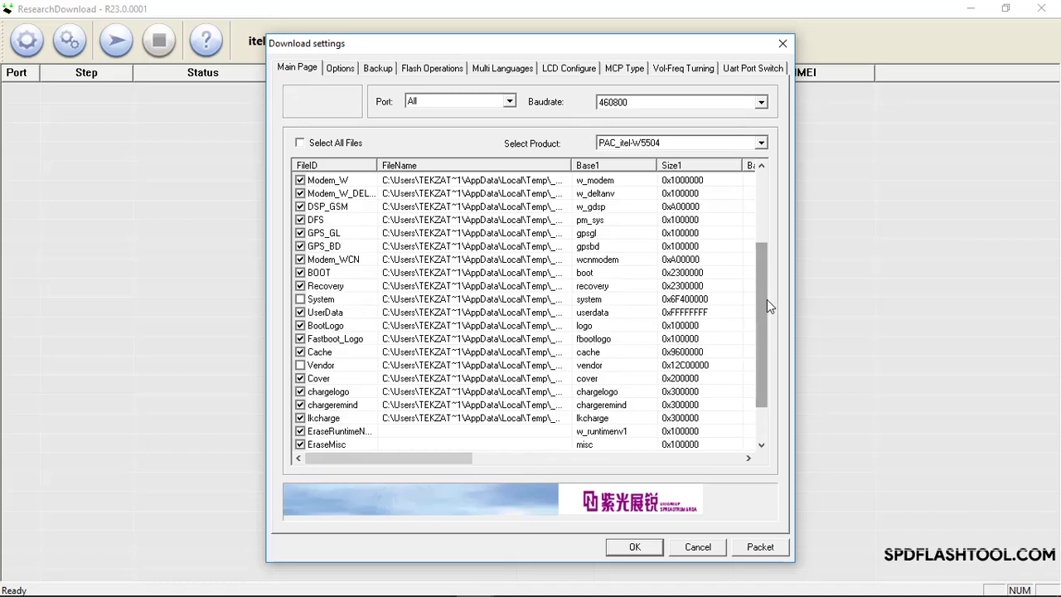
# - Replace the NV_W file with w_fixnv1 from the Itel A33, P33, P33 Plus, A56 and A56 Pro folder
pyautogui.moveTo(767, 299); pyautogui.dragTo(767, 271)
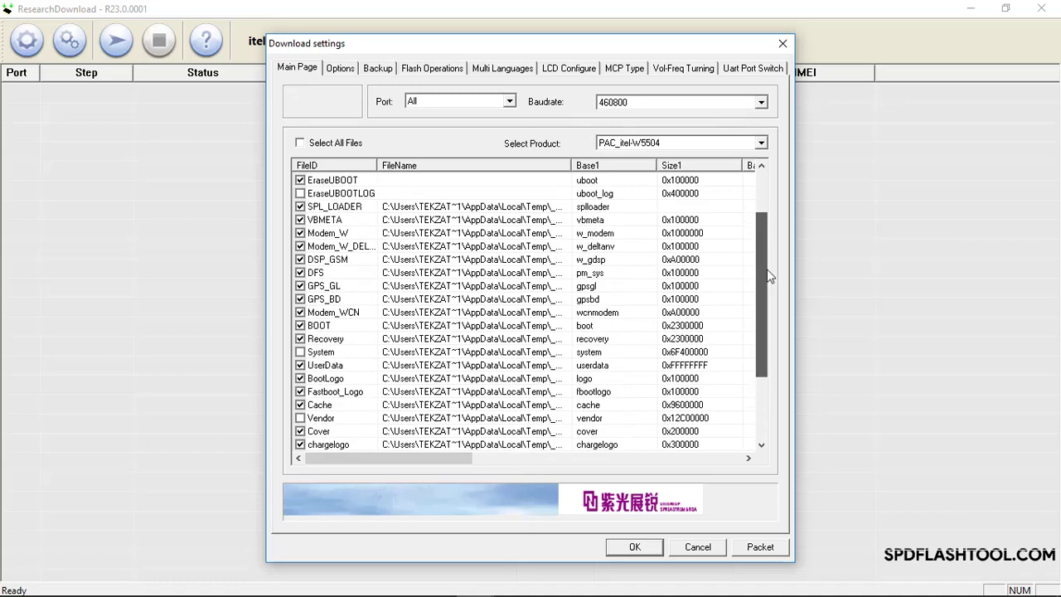
pyautogui.moveTo(767, 276); pyautogui.dragTo(768, 211)
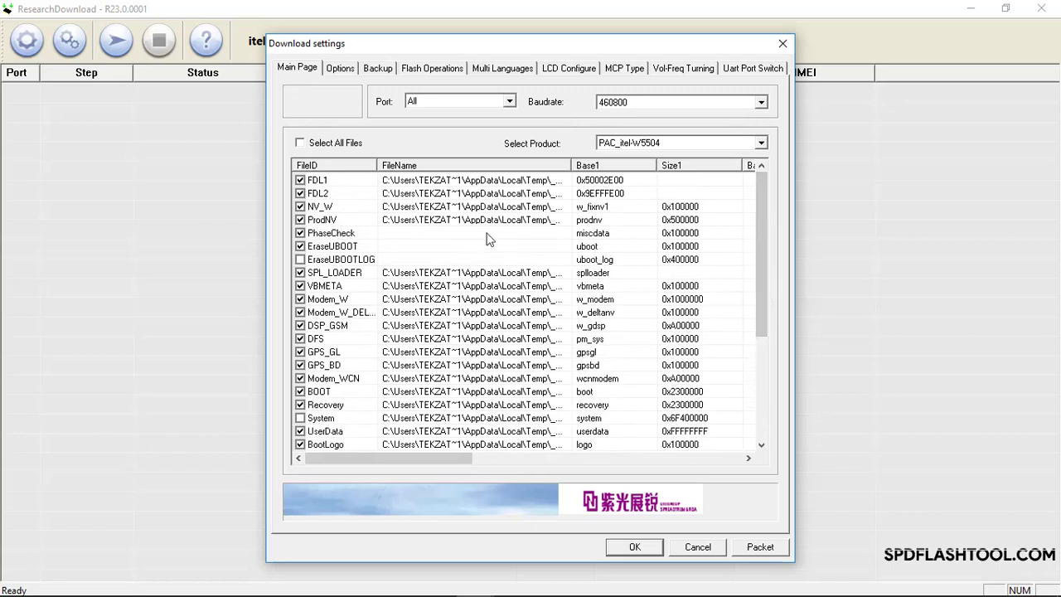
pyautogui.click(327, 209)
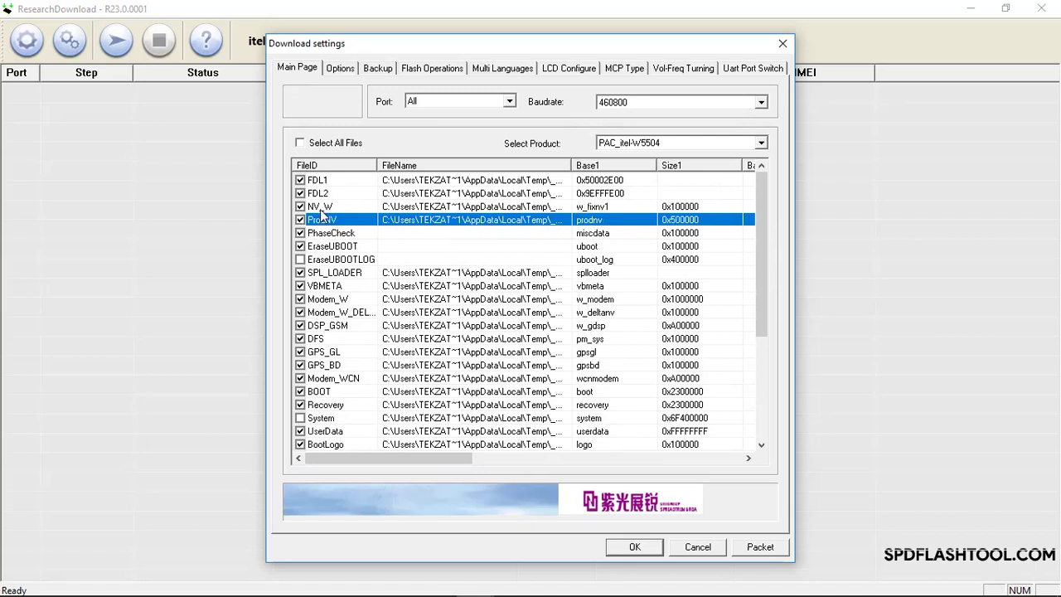
pyautogui.click(424, 207)
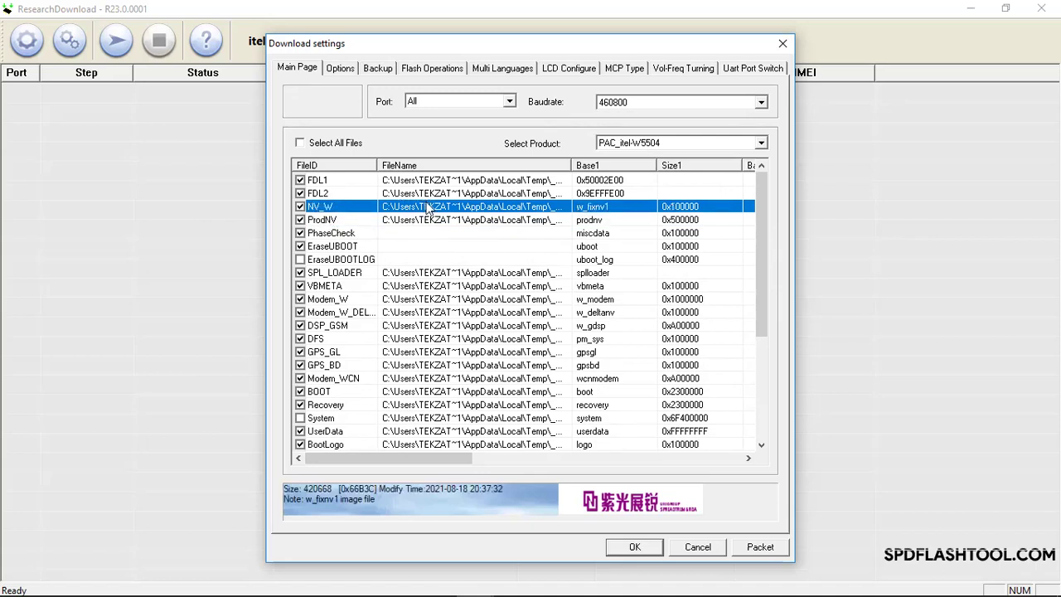
pyautogui.click(468, 212)
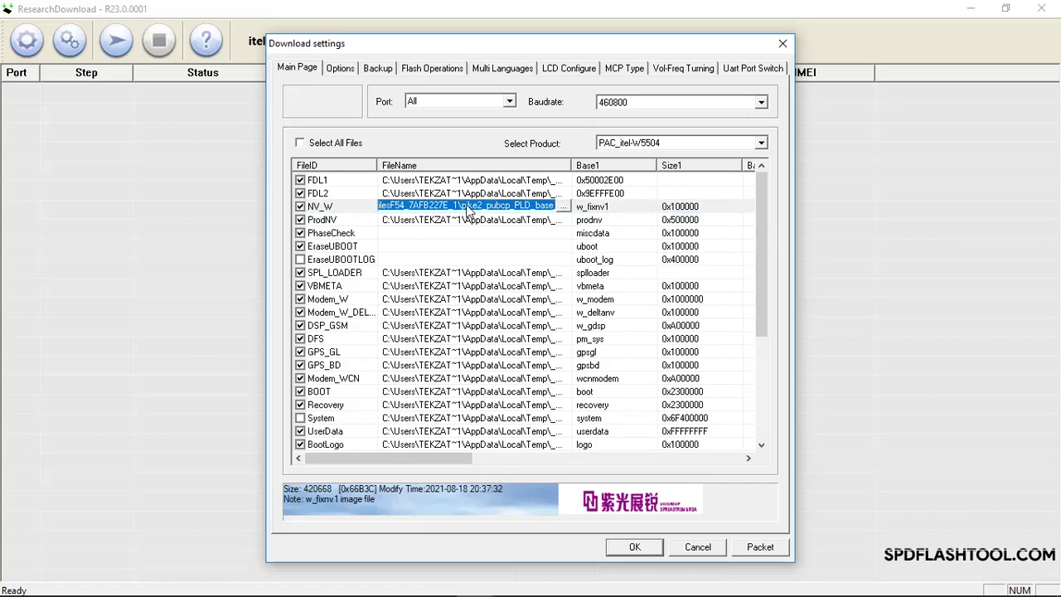
pyautogui.click(566, 207)
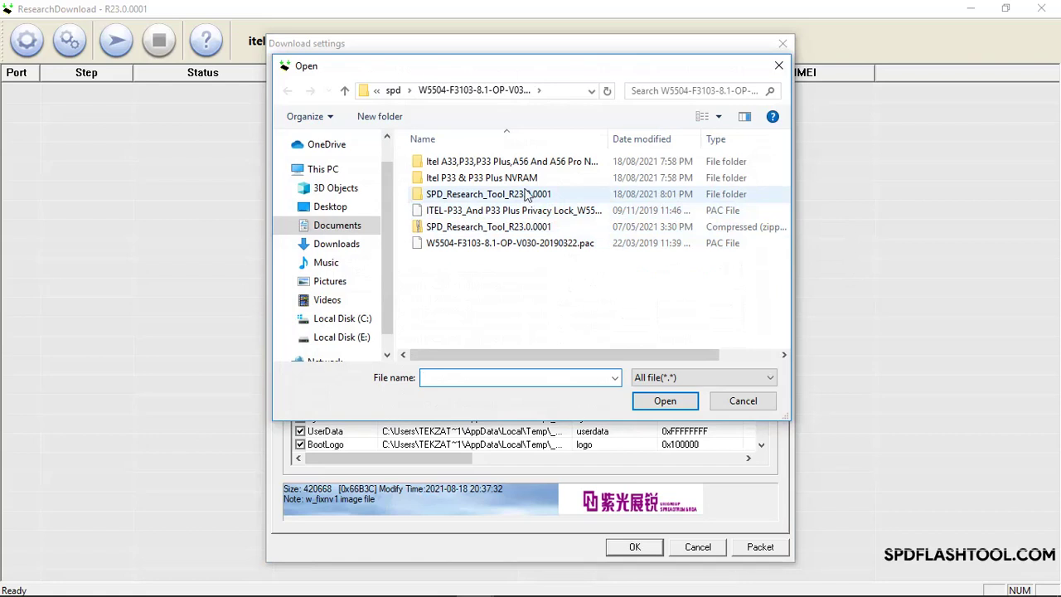
pyautogui.doubleClick(508, 163)
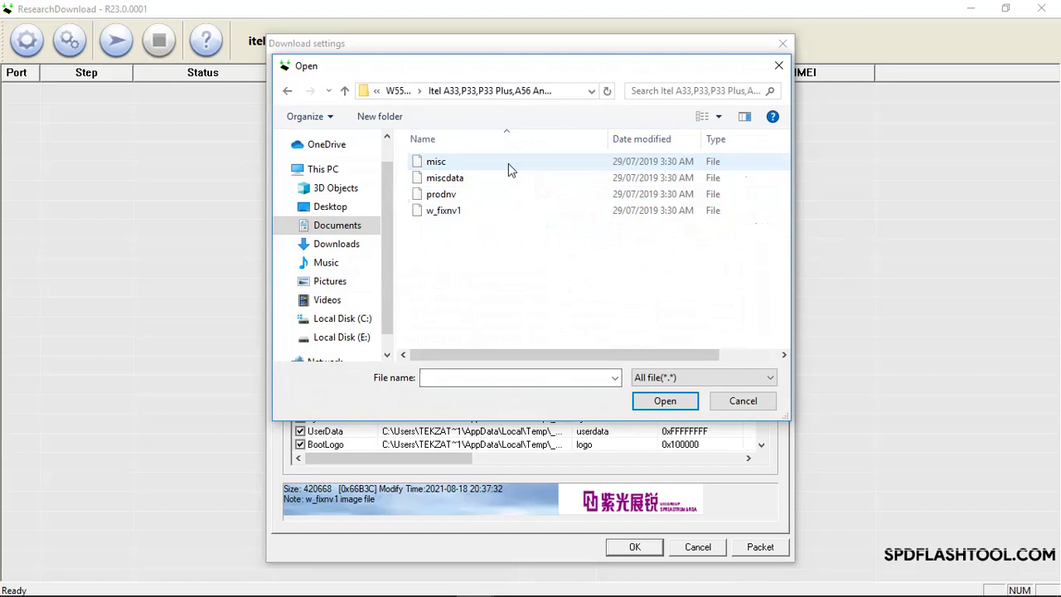
pyautogui.click(457, 214)
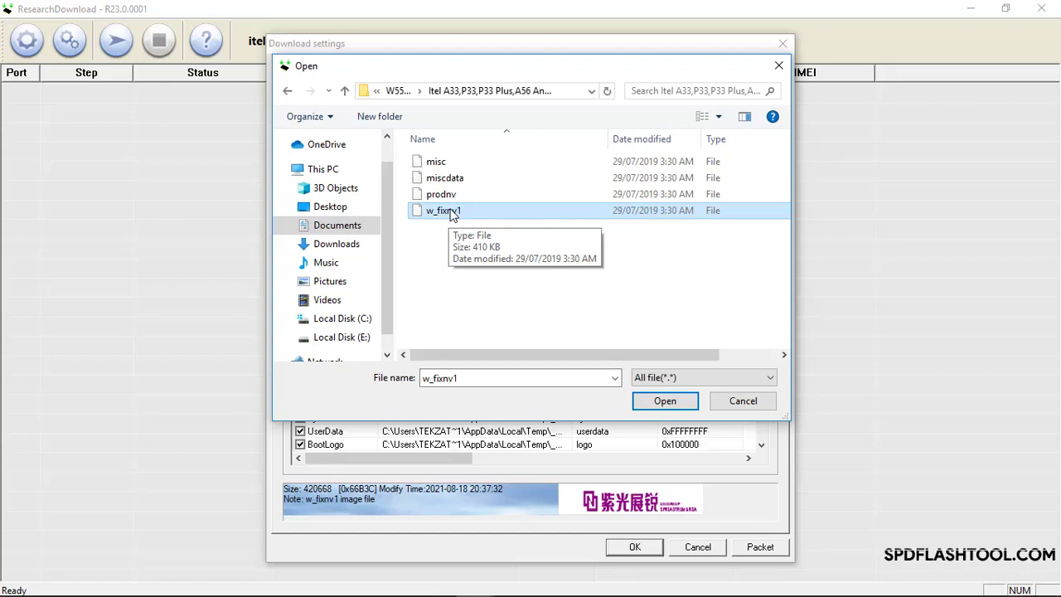
pyautogui.click(666, 401)
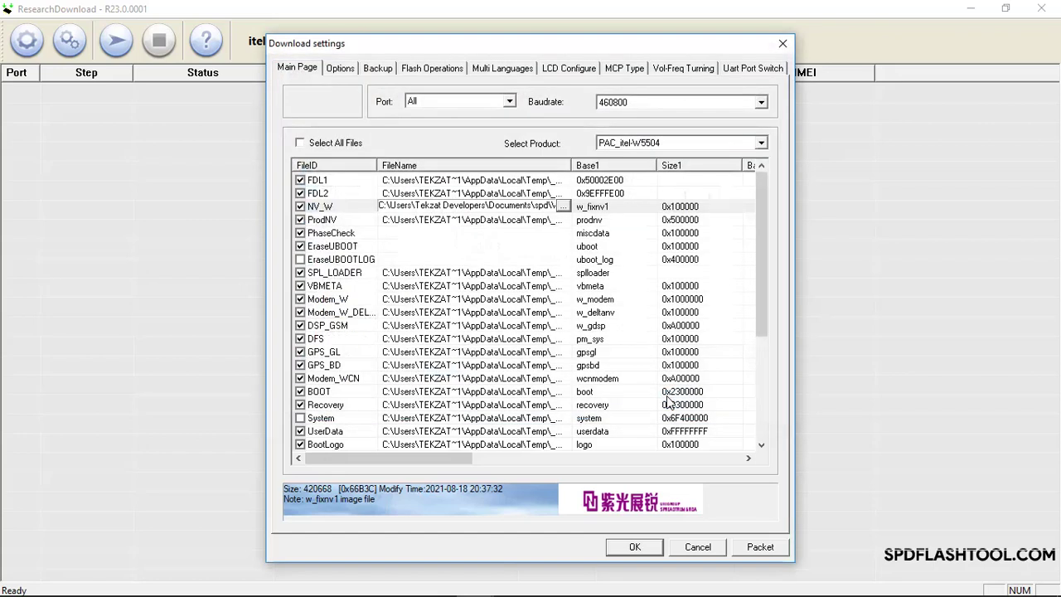
# - Replace the ProdNV file with prodnv from the same folder and apply the download settings
pyautogui.click(478, 220)
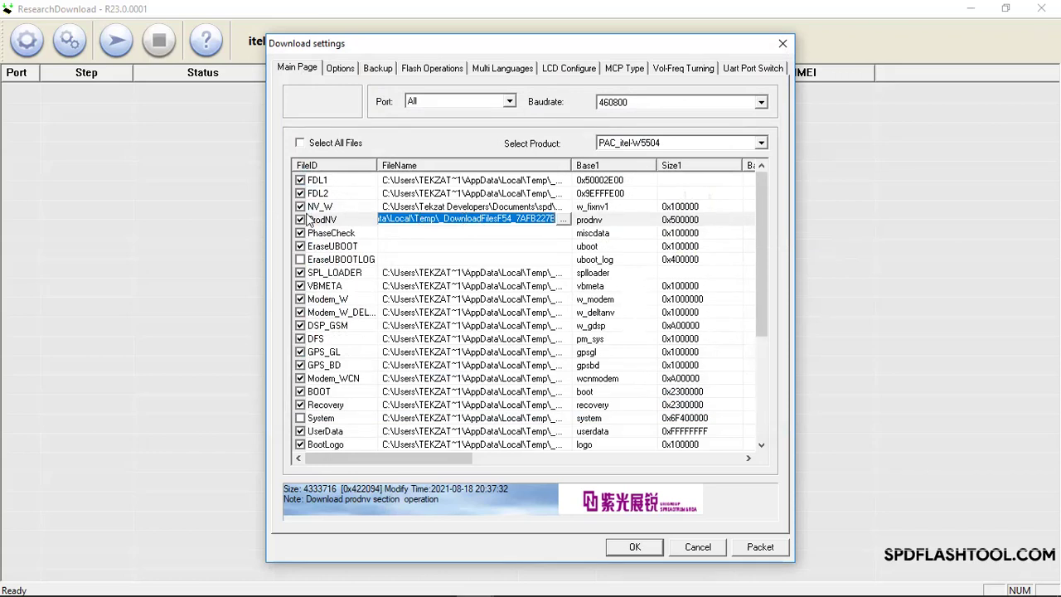
pyautogui.click(563, 223)
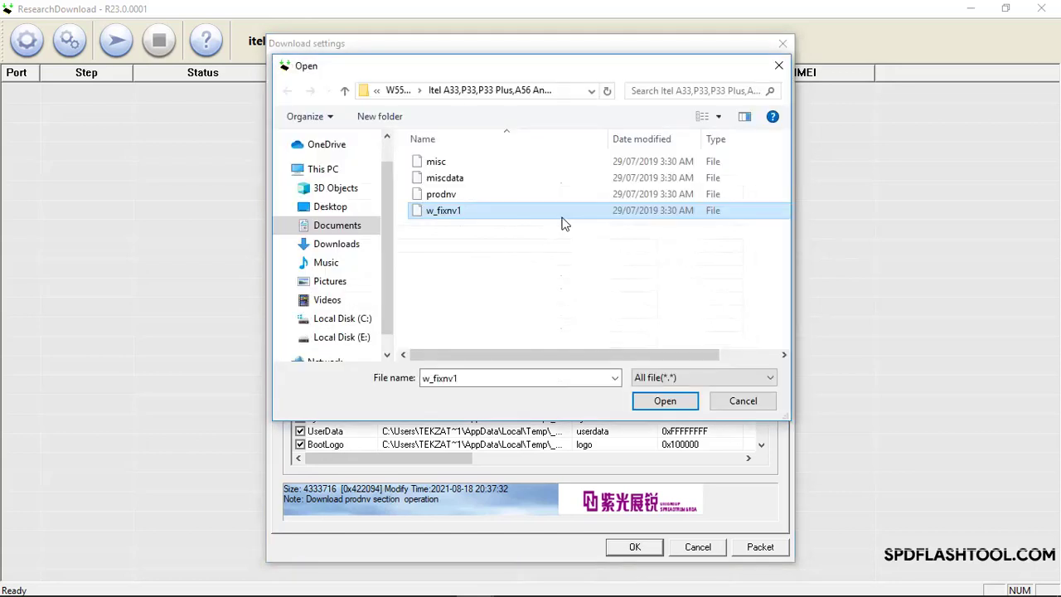
pyautogui.click(456, 199)
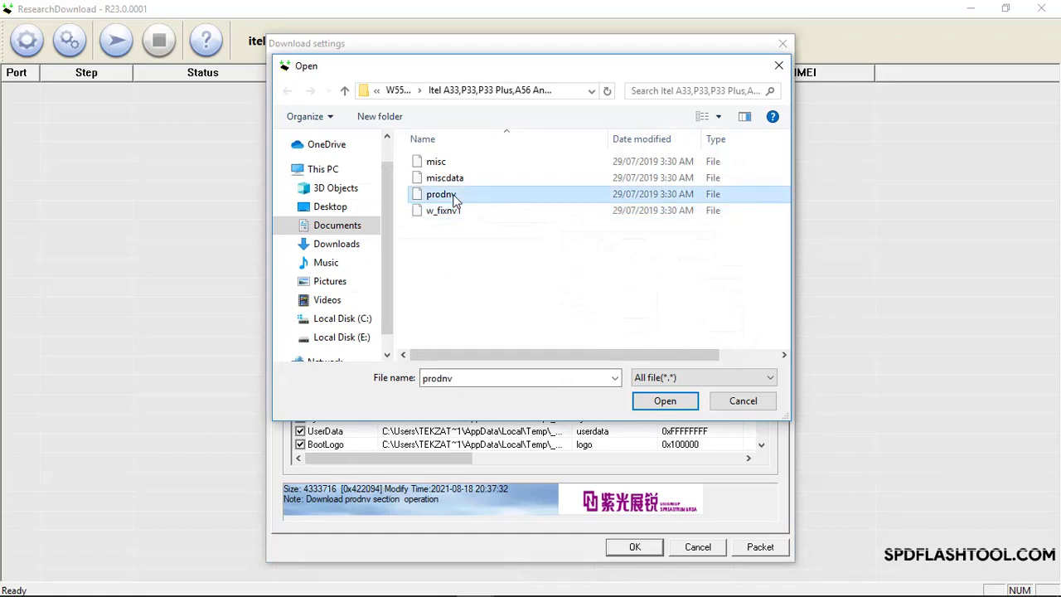
pyautogui.doubleClick(455, 199)
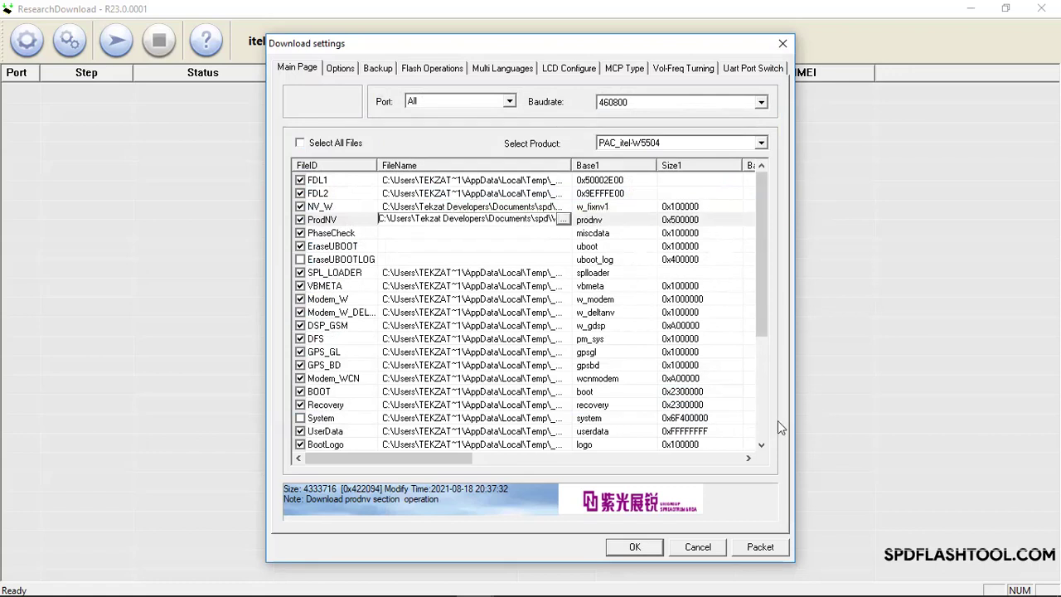
pyautogui.click(628, 549)
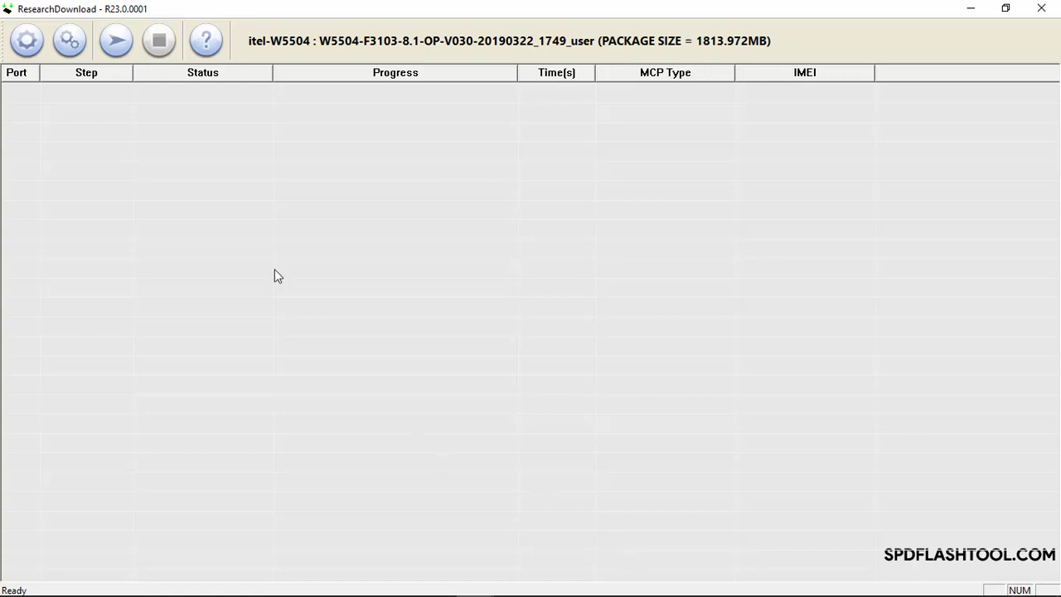
# - Start downloading the firmware and agree to continue without backing up the IMEI
pyautogui.click(117, 38)
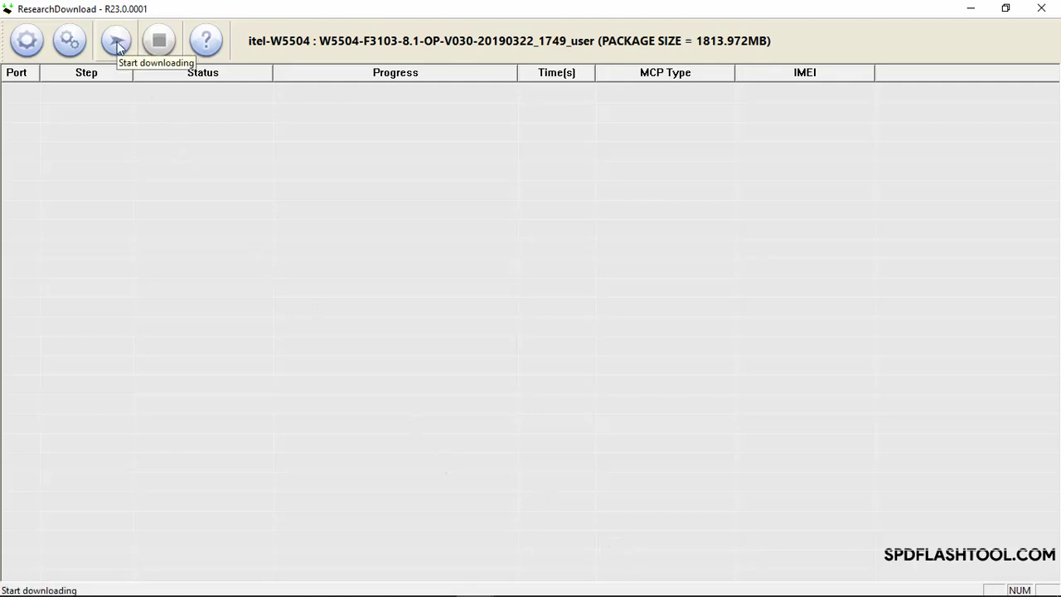
pyautogui.click(118, 45)
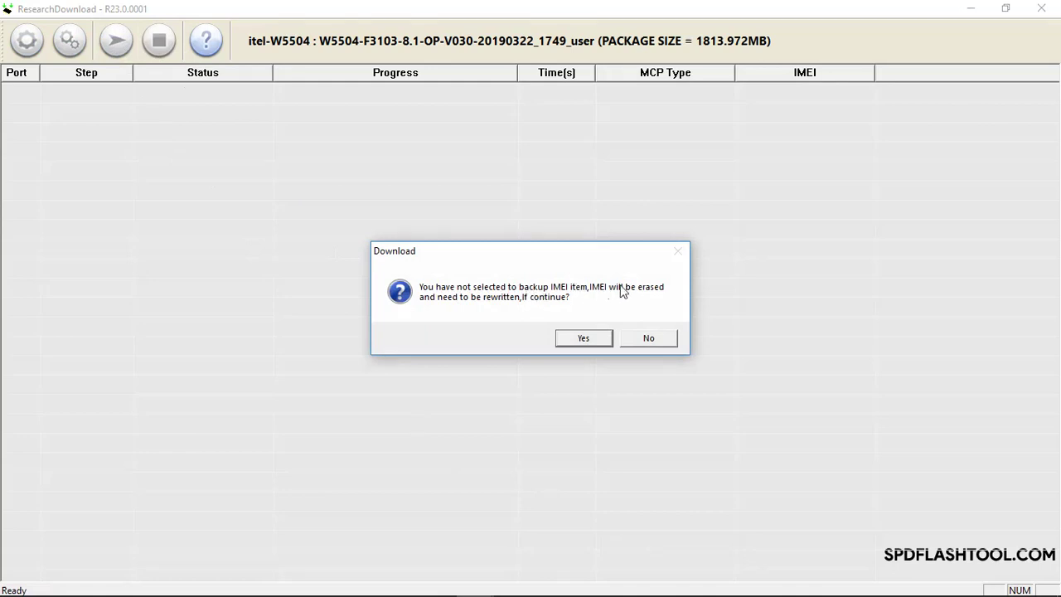
pyautogui.click(578, 340)
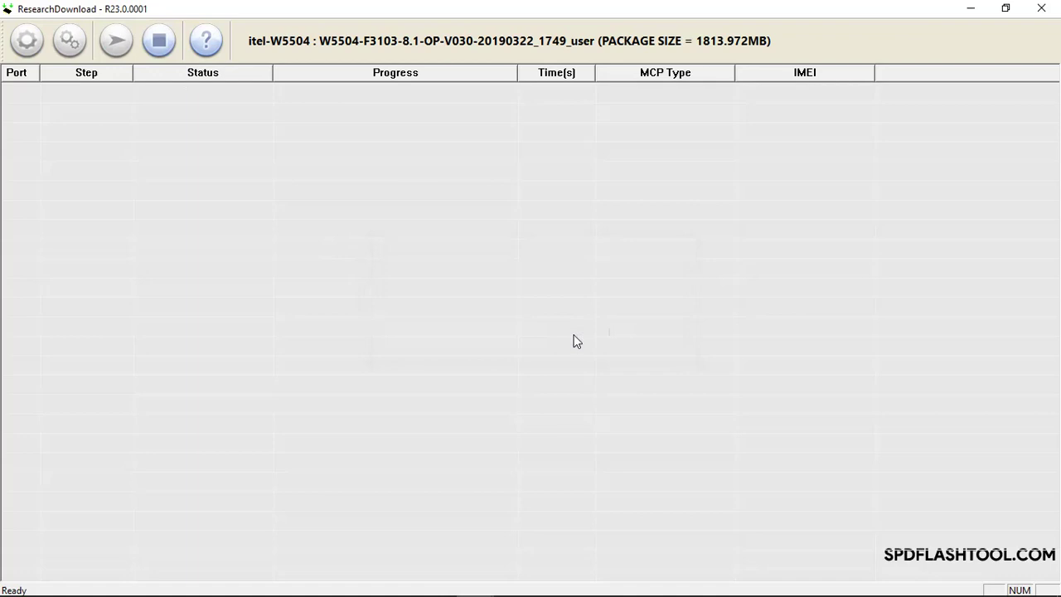